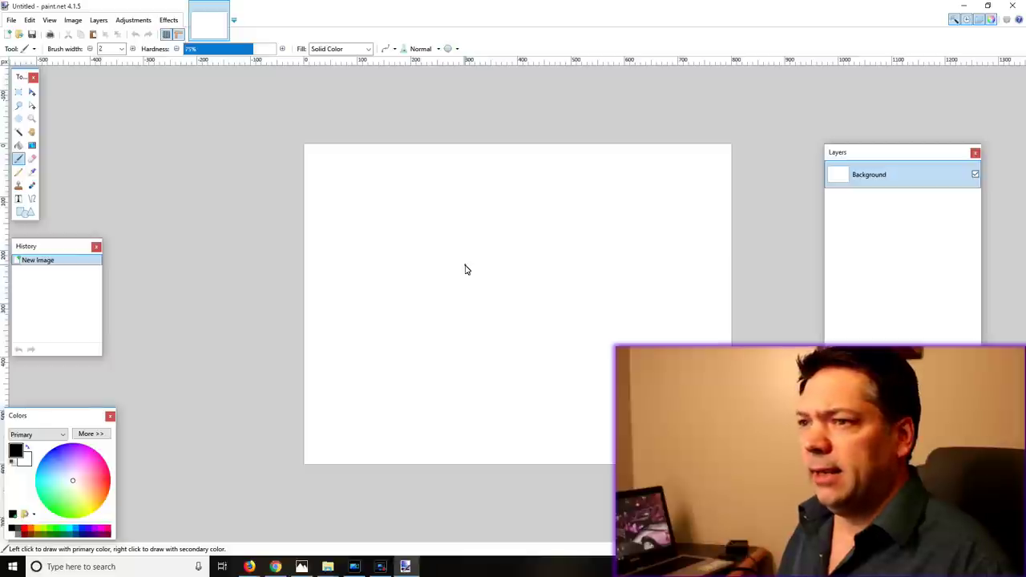
Create a new blank image 1920 pixels wide and 1280 pixels high.
{"action": "left_click", "coordinate": [11, 22]}
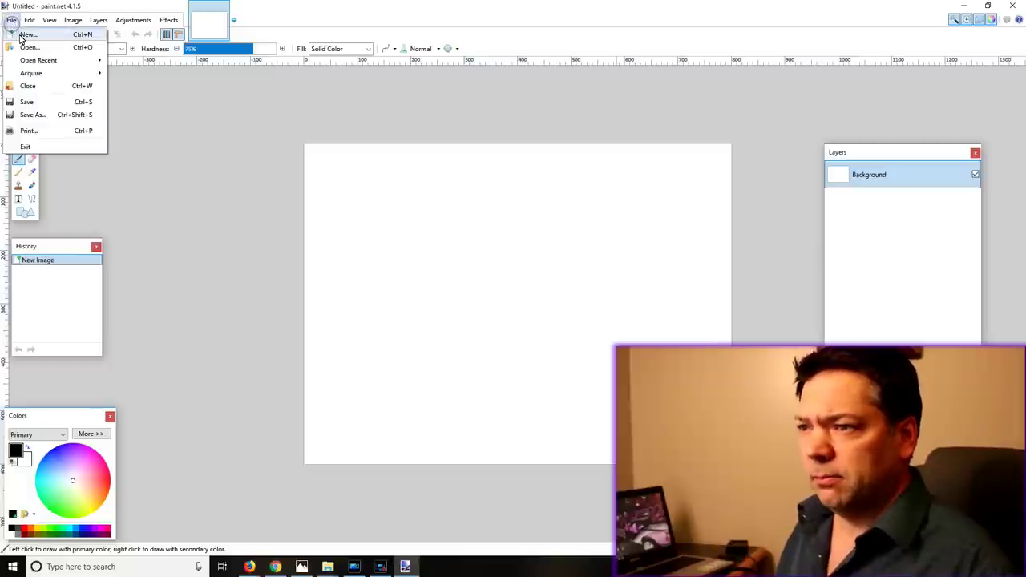
{"action": "left_click", "coordinate": [22, 35]}
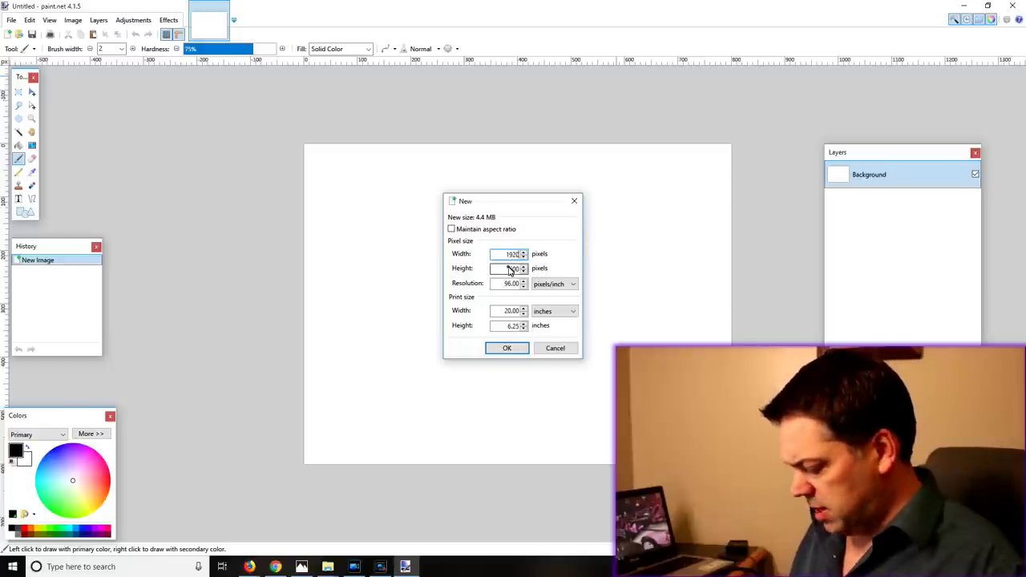
{"action": "left_click_drag", "start_coordinate": [509, 271], "coordinate": [543, 273]}
{"action": "type", "text": "1280"}
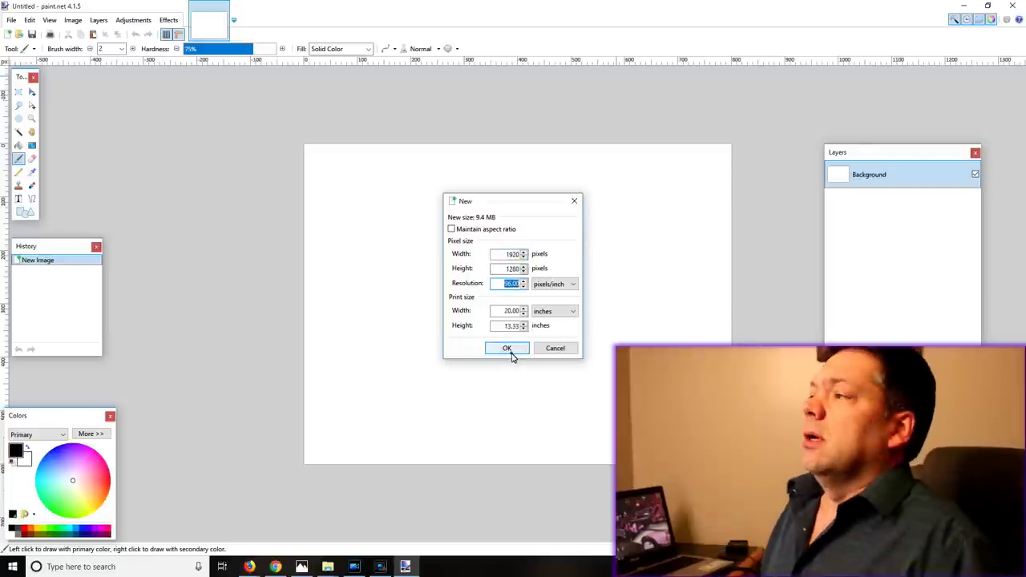
{"action": "left_click", "coordinate": [509, 348]}
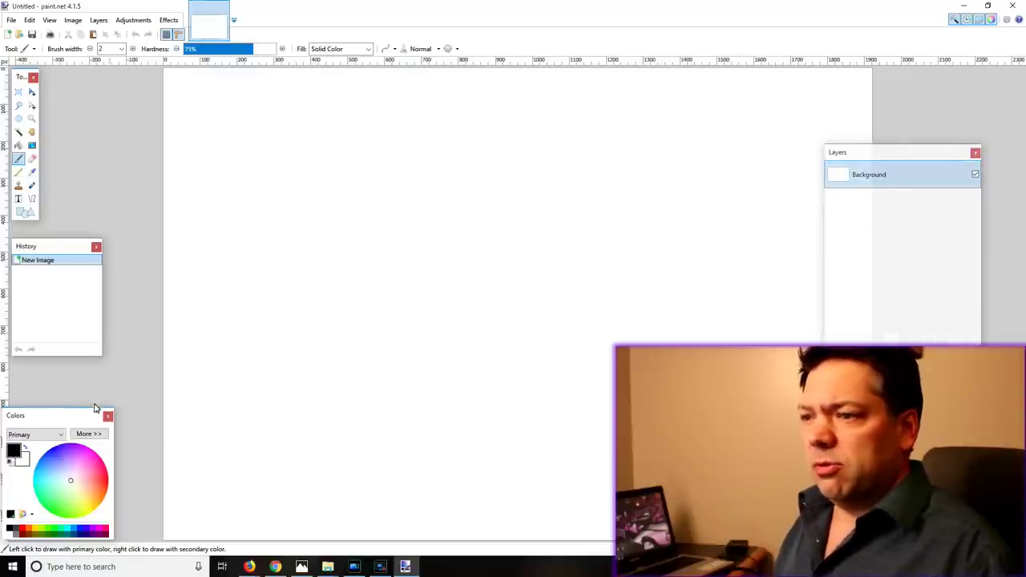
Fill the whole background layer with black using the Paint Bucket, moving the Colors window clear of the screen edge.
{"action": "left_click_drag", "start_coordinate": [75, 418], "coordinate": [95, 388]}
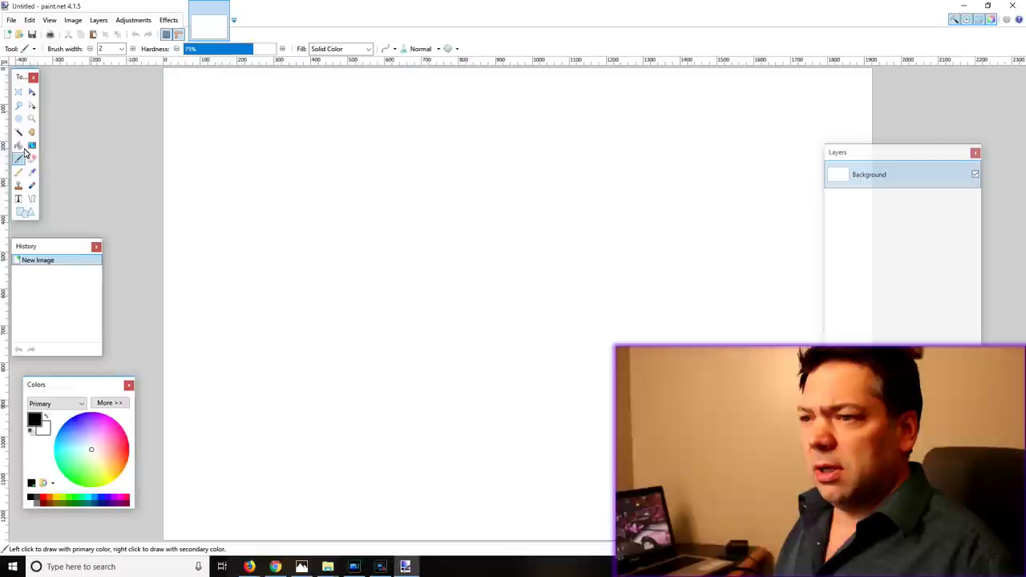
{"action": "left_click", "coordinate": [20, 147]}
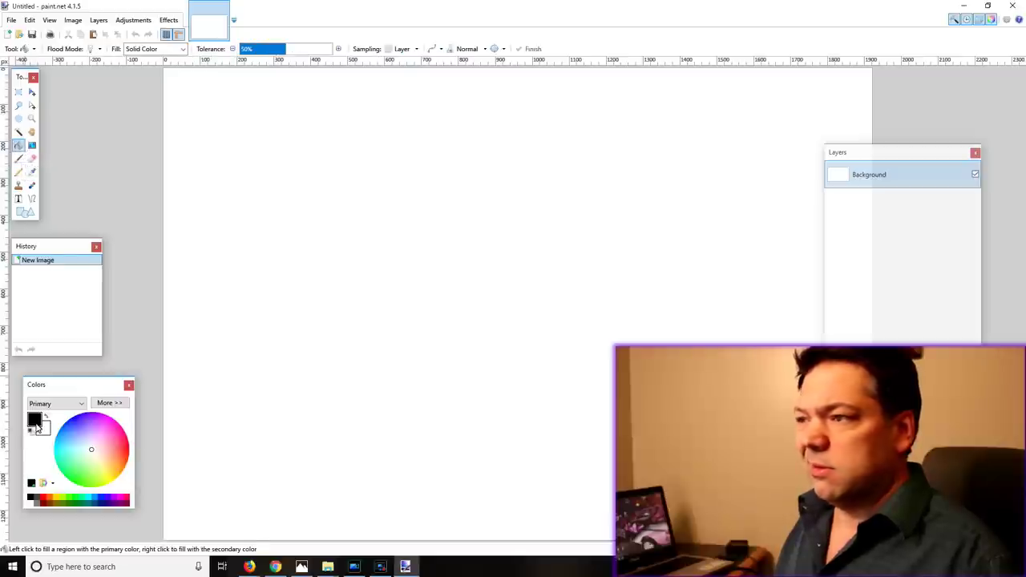
{"action": "left_click", "coordinate": [454, 165]}
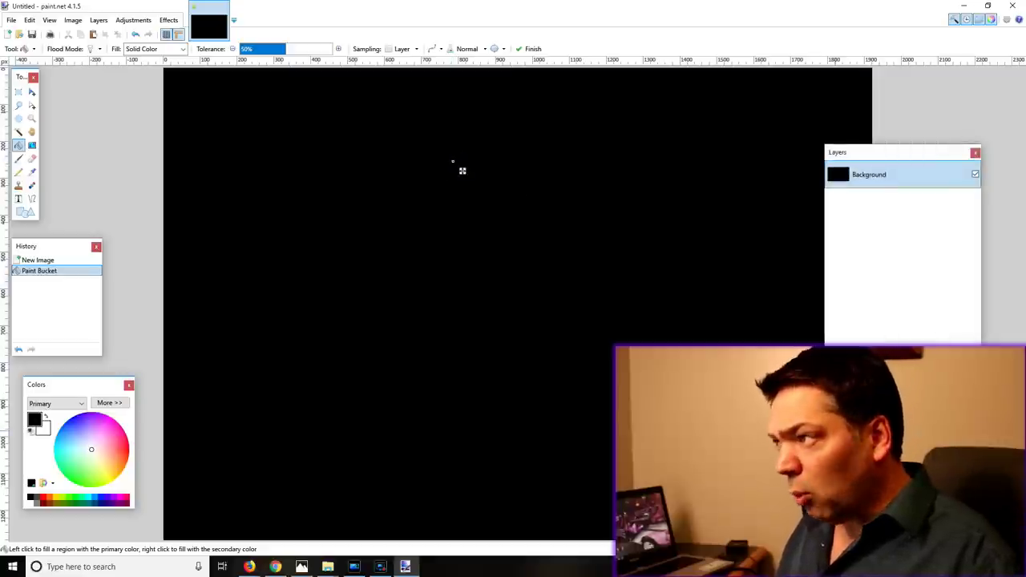
Add a new layer above the background and swap the colors so white is primary.
{"action": "left_click_drag", "start_coordinate": [856, 159], "coordinate": [897, 144]}
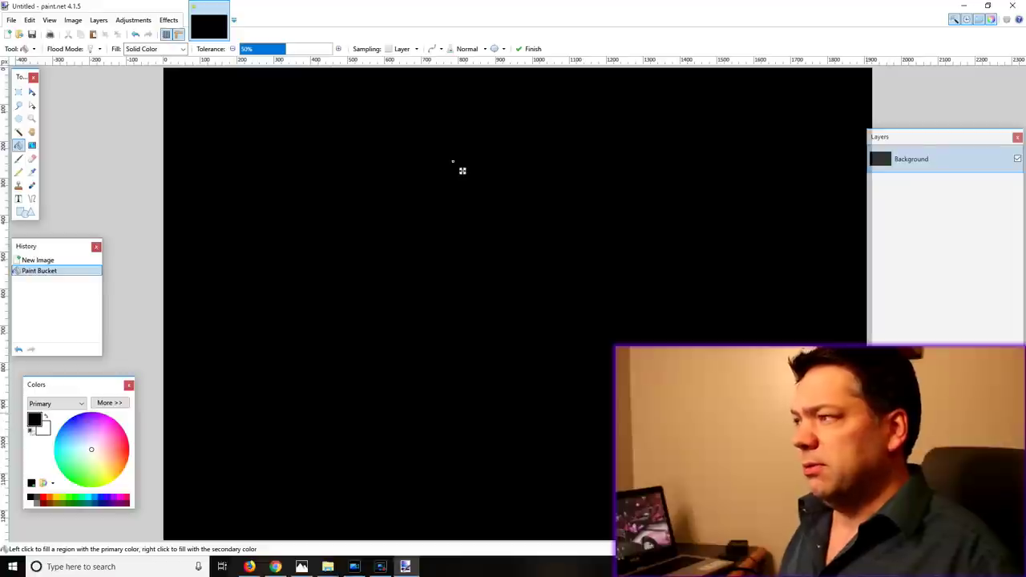
{"action": "key", "text": "ctrl+shift+n"}
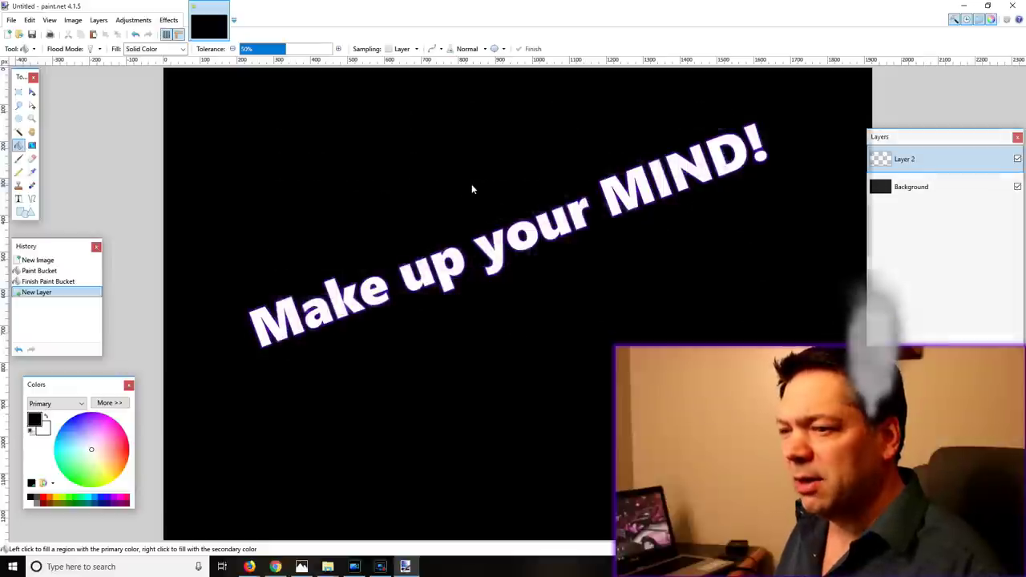
{"action": "left_click", "coordinate": [45, 420]}
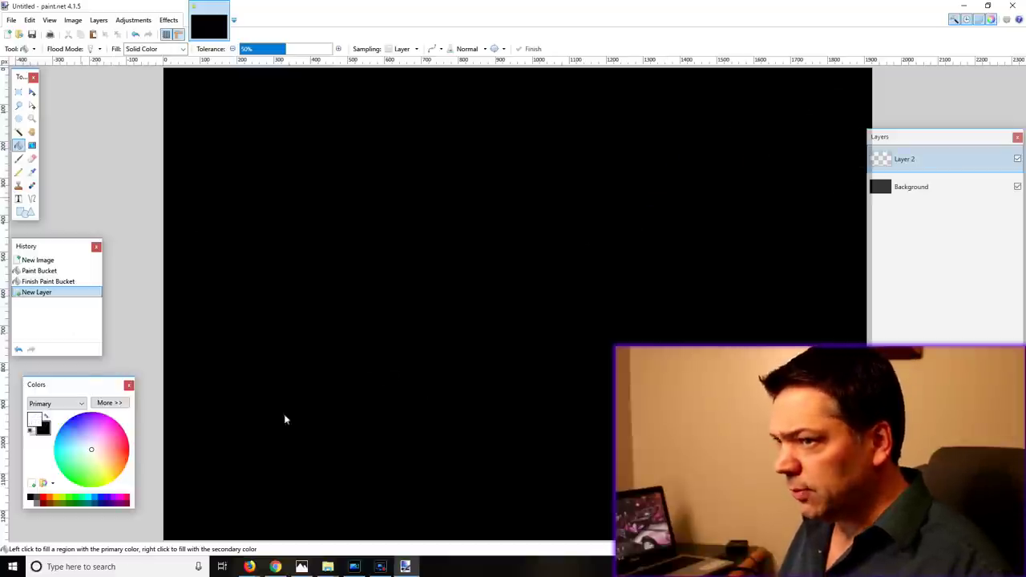
Start a text entry near the middle of the canvas with the Alex Brush font at size 288.
{"action": "left_click", "coordinate": [18, 199]}
{"action": "left_click", "coordinate": [133, 49]}
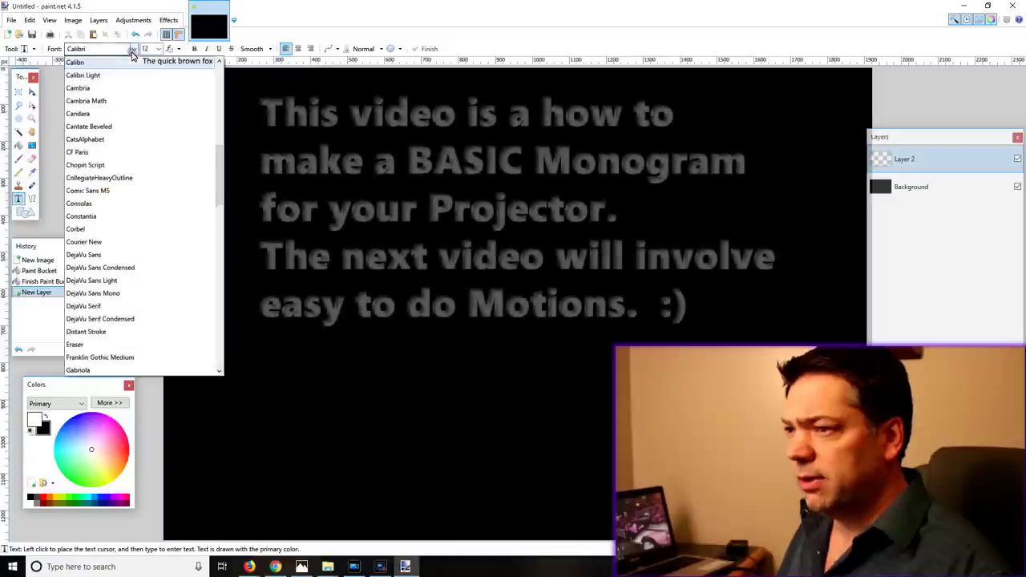
{"action": "left_click_drag", "start_coordinate": [220, 164], "coordinate": [225, 77]}
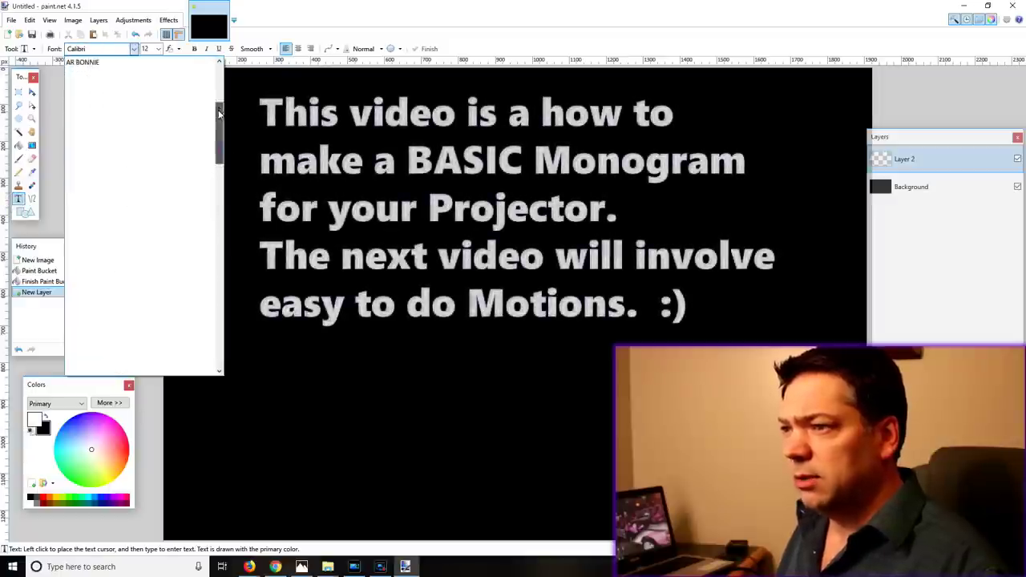
{"action": "left_click", "coordinate": [88, 74]}
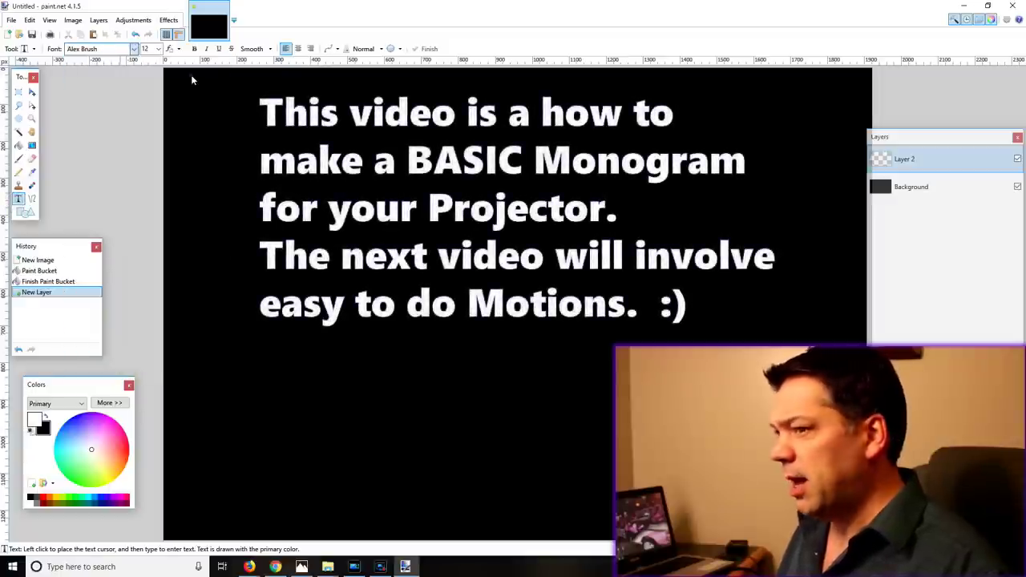
{"action": "left_click", "coordinate": [424, 232]}
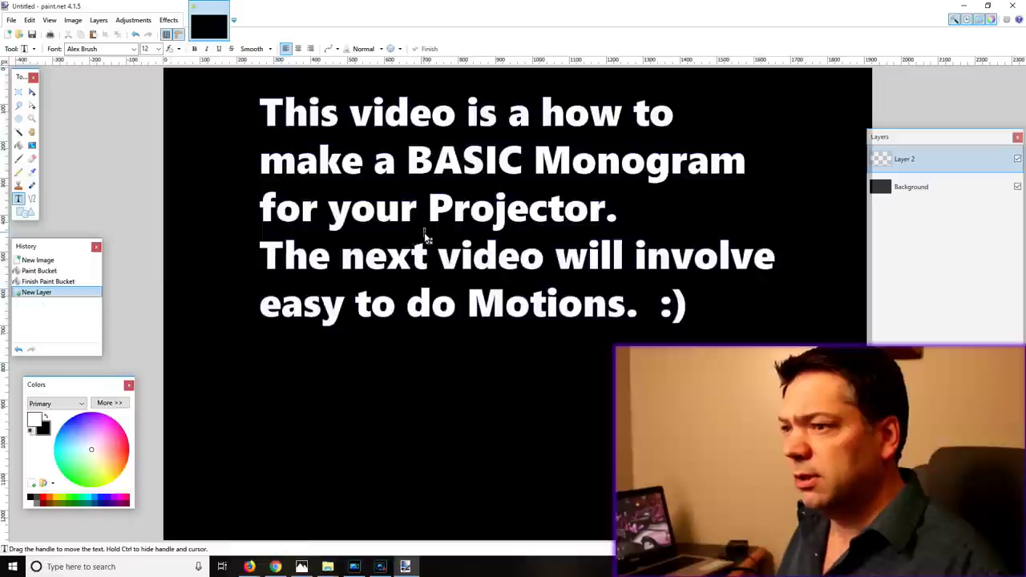
{"action": "left_click", "coordinate": [158, 50]}
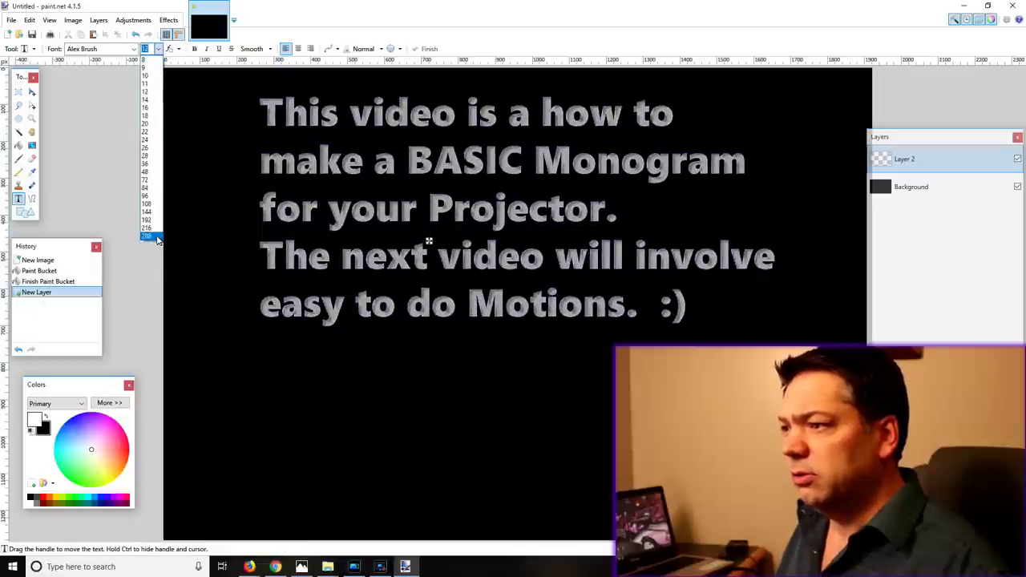
{"action": "left_click", "coordinate": [152, 236]}
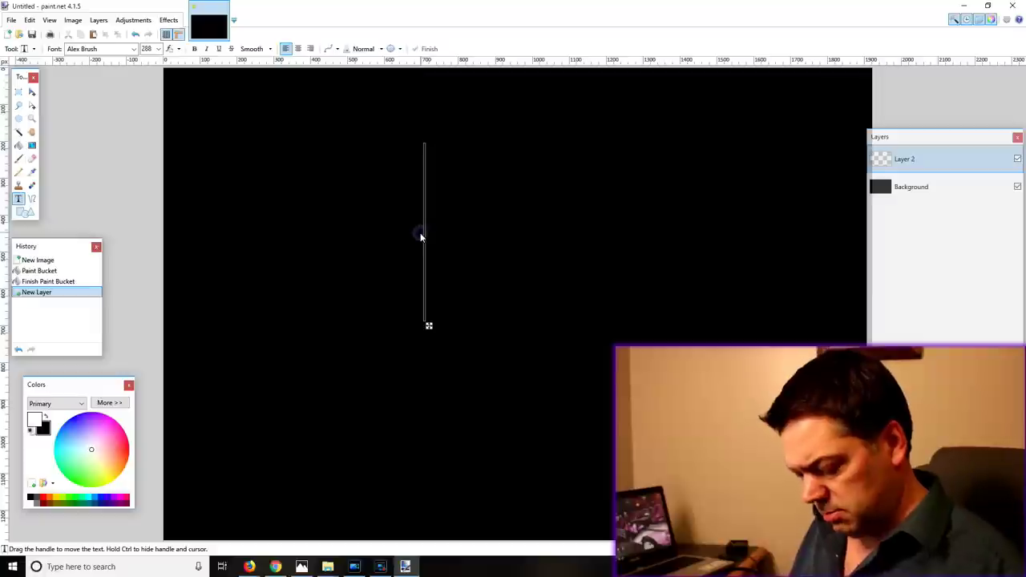
Enter the first person's name, center-align the text, and move it back fully onto the canvas.
{"action": "type", "text": "M"}
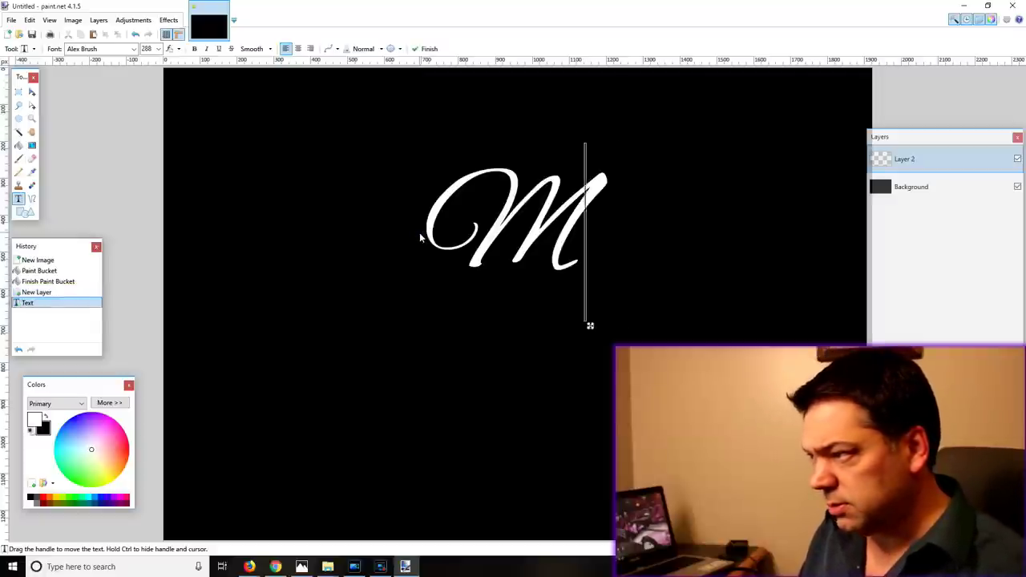
{"action": "type", "text": "ichelle"}
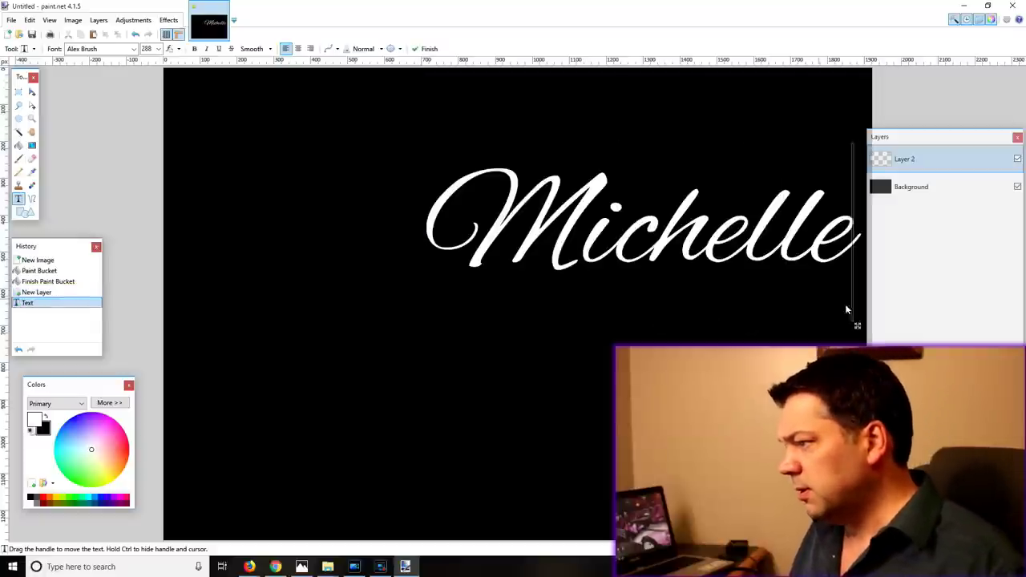
{"action": "left_click_drag", "start_coordinate": [855, 327], "coordinate": [732, 334]}
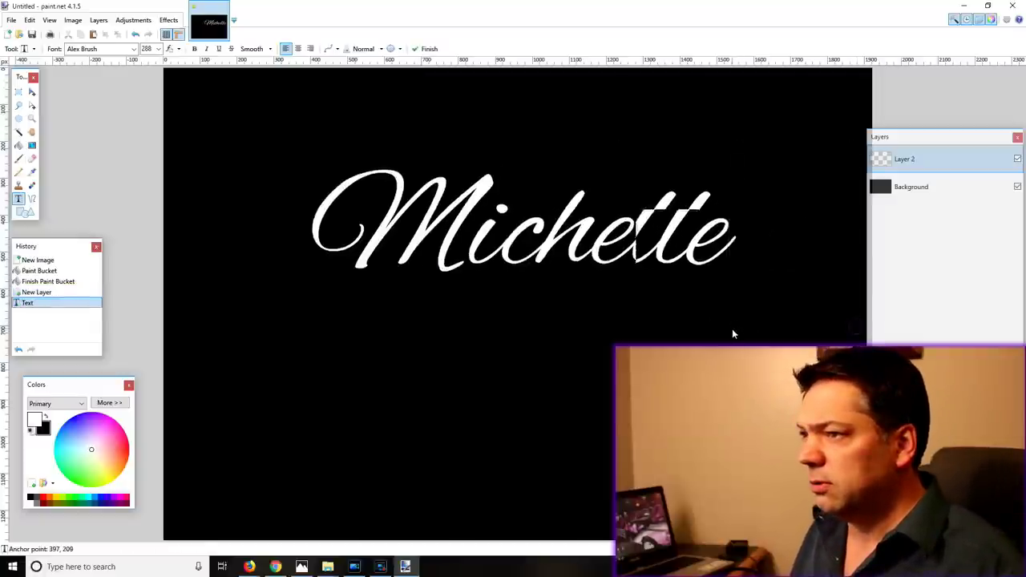
{"action": "left_click", "coordinate": [297, 49]}
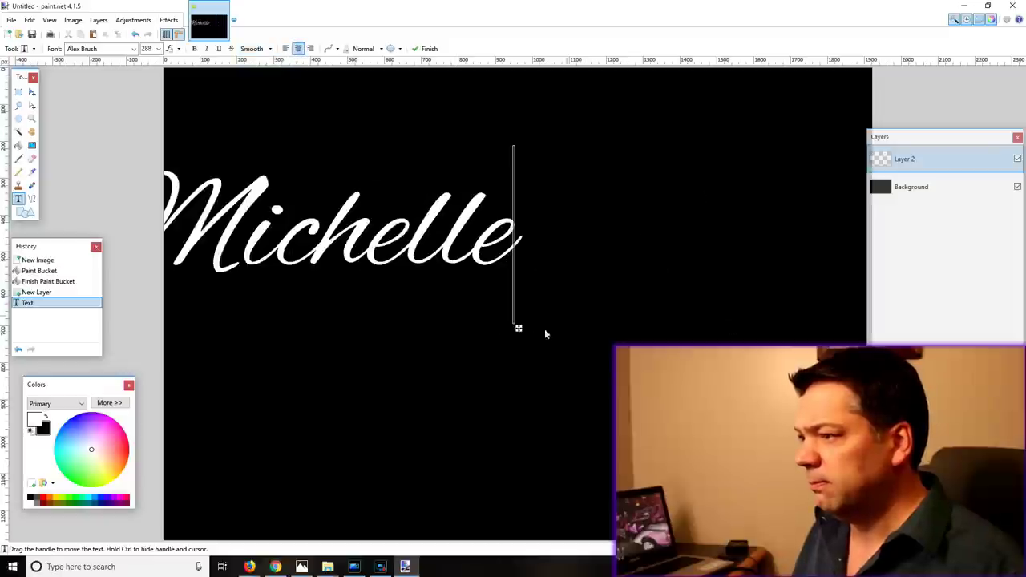
{"action": "left_click_drag", "start_coordinate": [520, 332], "coordinate": [703, 329]}
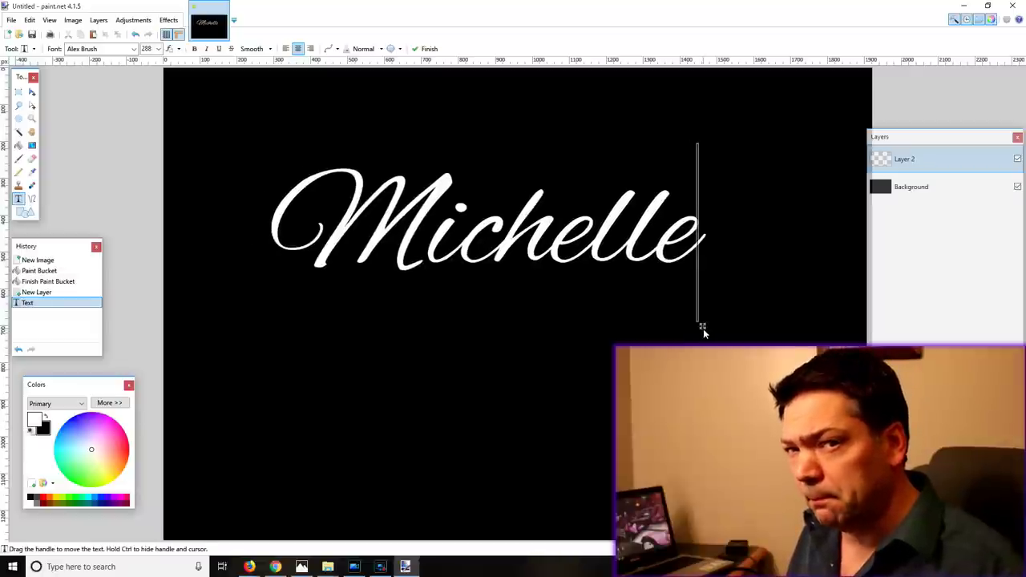
Add an "&" on a second line and the other person's name on a third line.
{"action": "key", "text": "Return"}
{"action": "type", "text": "&"}
{"action": "key", "text": "Return"}
{"action": "type", "text": "T"}
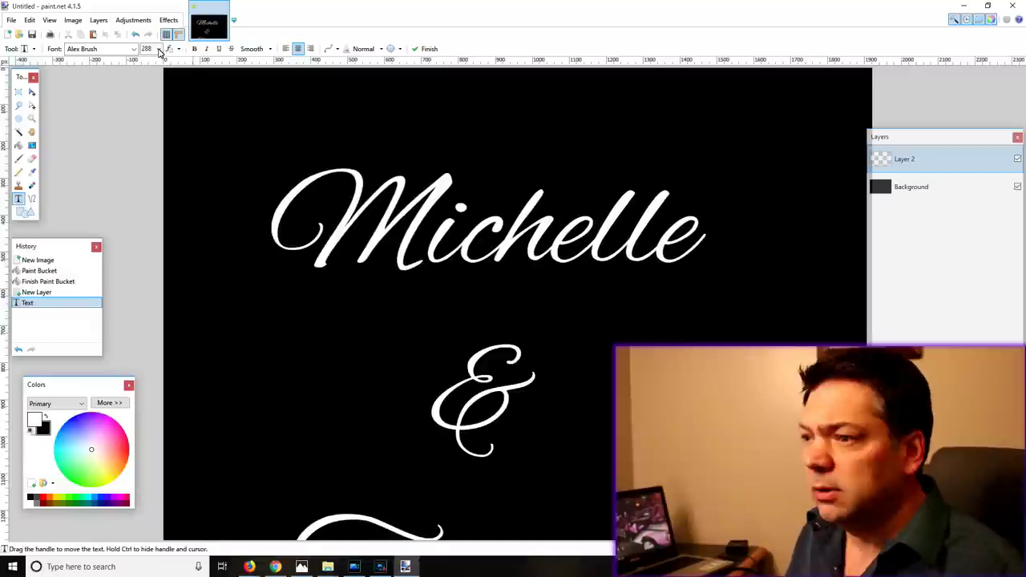
Reduce the monogram text to size 192 and move the three-line block up toward the center of the canvas.
{"action": "left_click", "coordinate": [159, 49]}
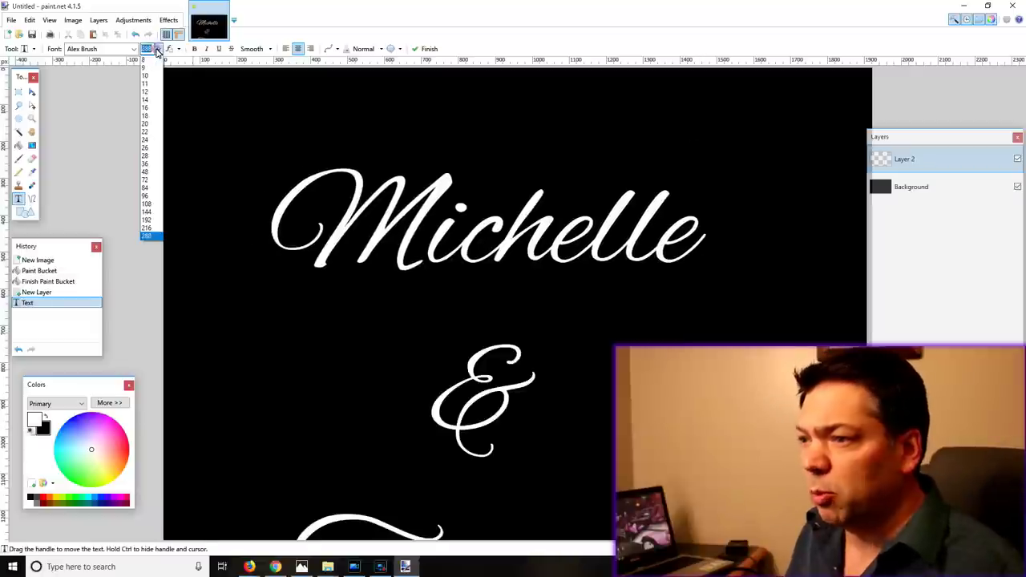
{"action": "left_click", "coordinate": [155, 213]}
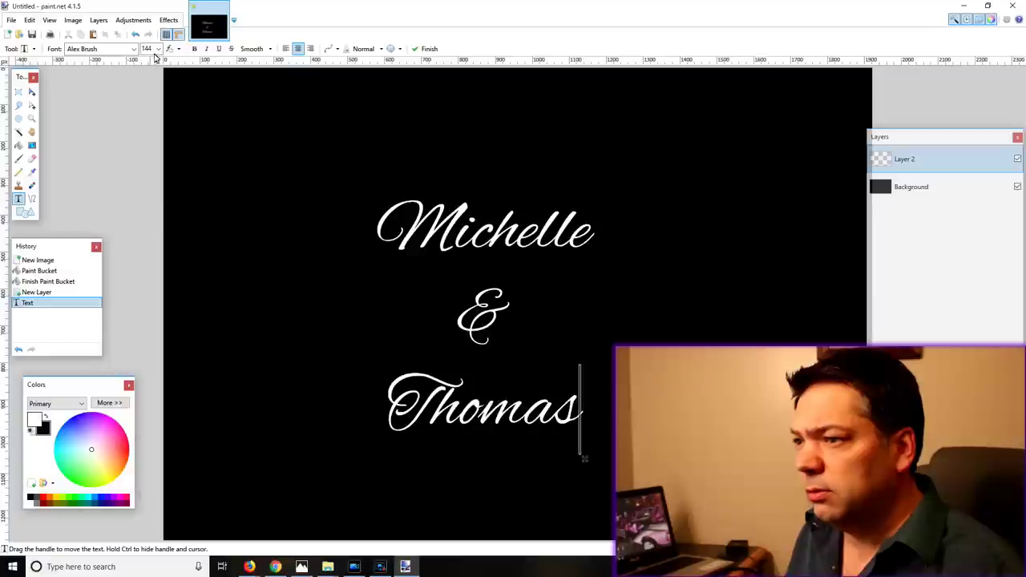
{"action": "left_click", "coordinate": [160, 48]}
{"action": "left_click", "coordinate": [152, 224]}
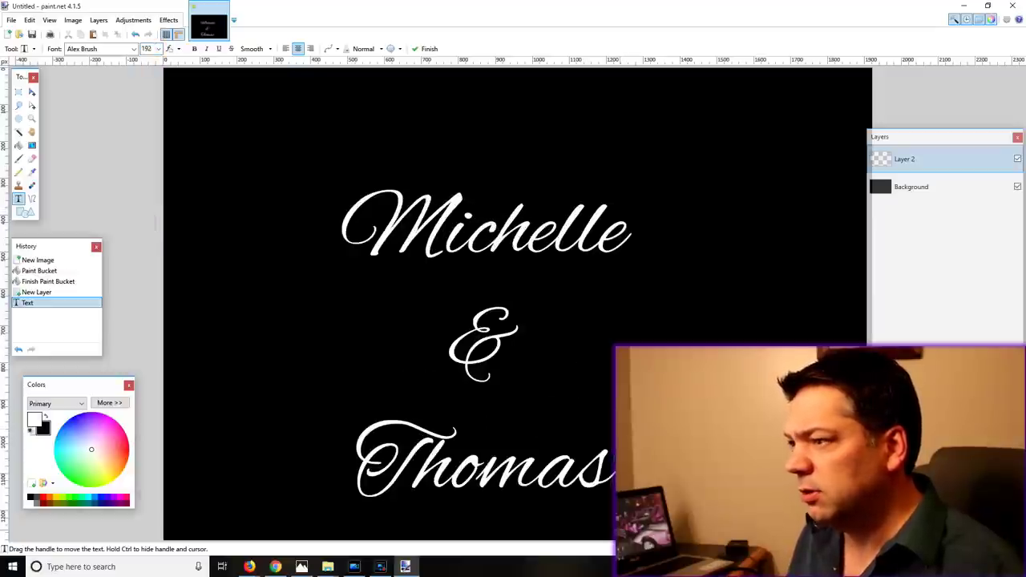
{"action": "left_click_drag", "start_coordinate": [625, 501], "coordinate": [653, 448]}
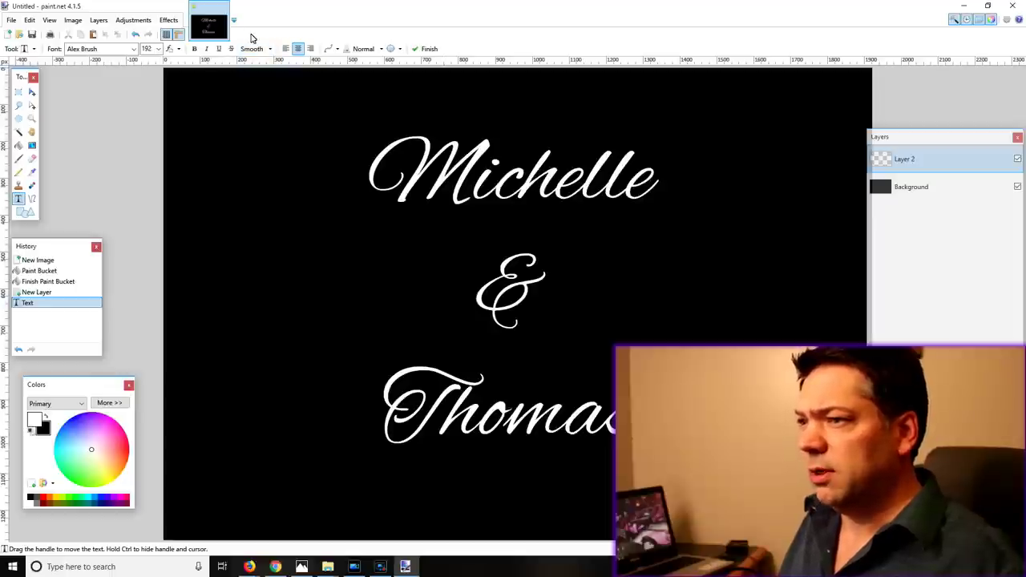
Center the three-line text vertically on the canvas with the Object Align effect.
{"action": "left_click", "coordinate": [169, 20]}
{"action": "mouse_move", "coordinate": [252, 224]}
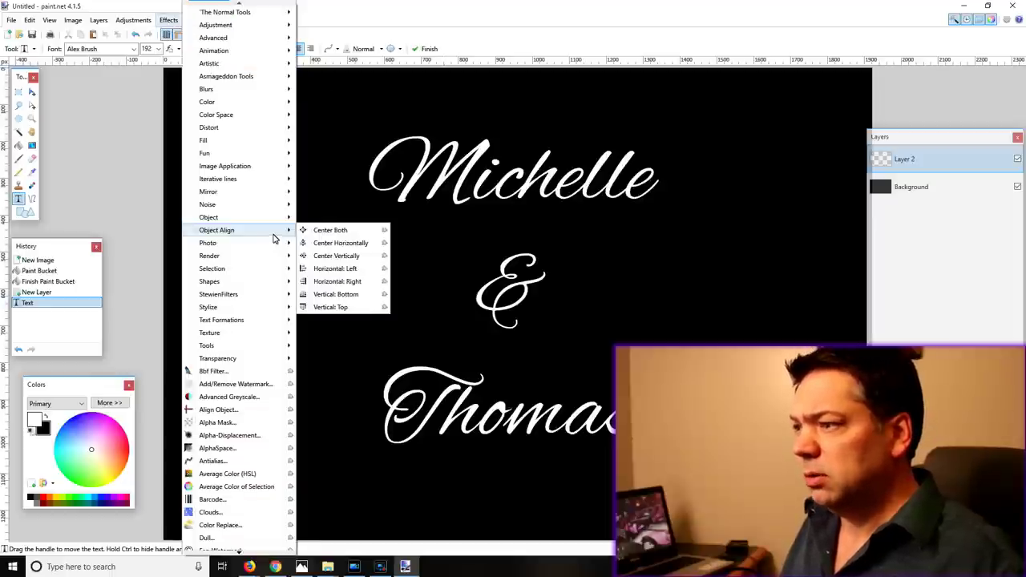
{"action": "left_click", "coordinate": [346, 255]}
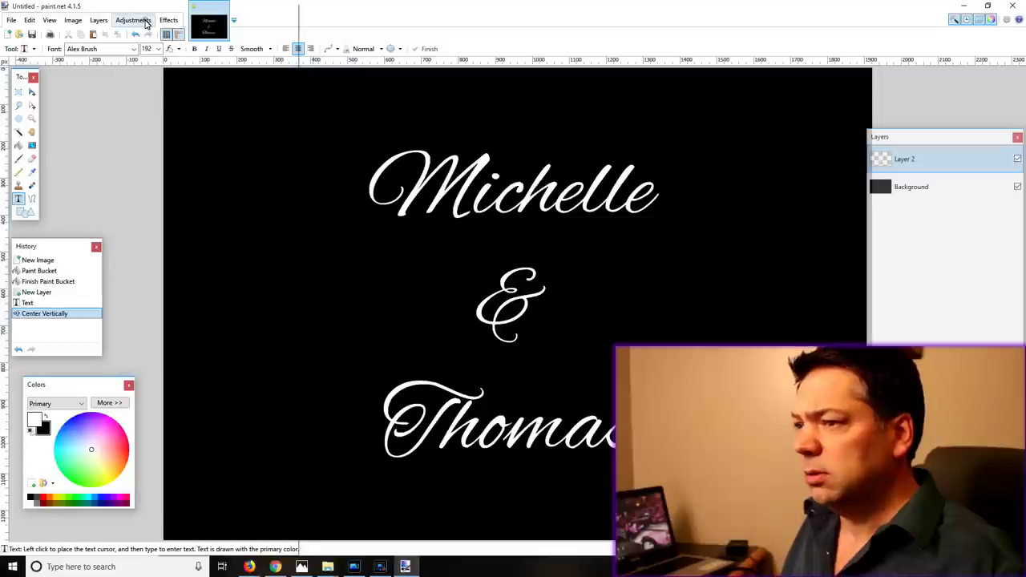
{"action": "left_click", "coordinate": [134, 20]}
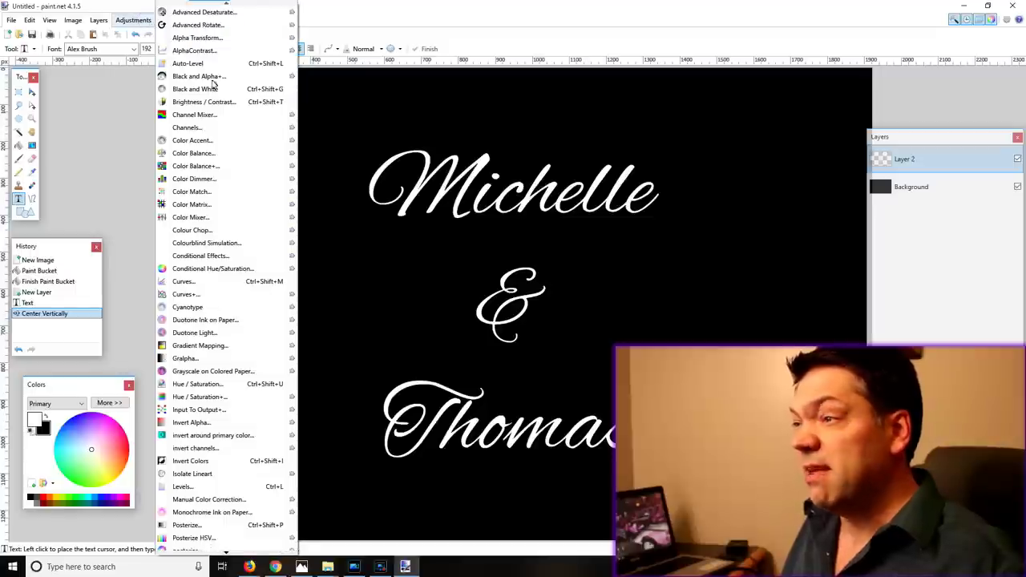
{"action": "left_click", "coordinate": [381, 97]}
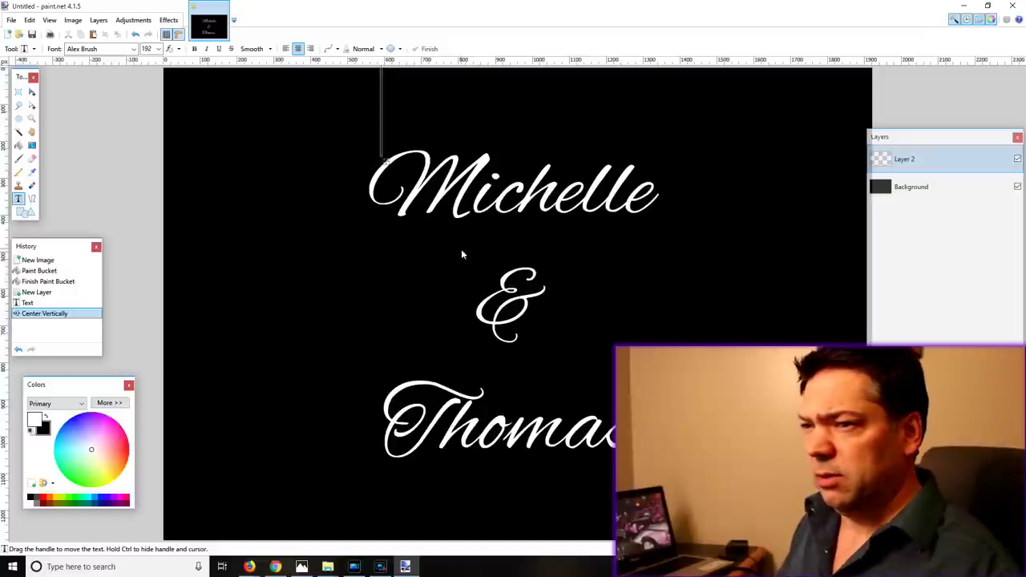
Lasso the "&", shrink its selection to about 179 × 185 pixels, and move it up close beneath the first name.
{"action": "left_click", "coordinate": [20, 93]}
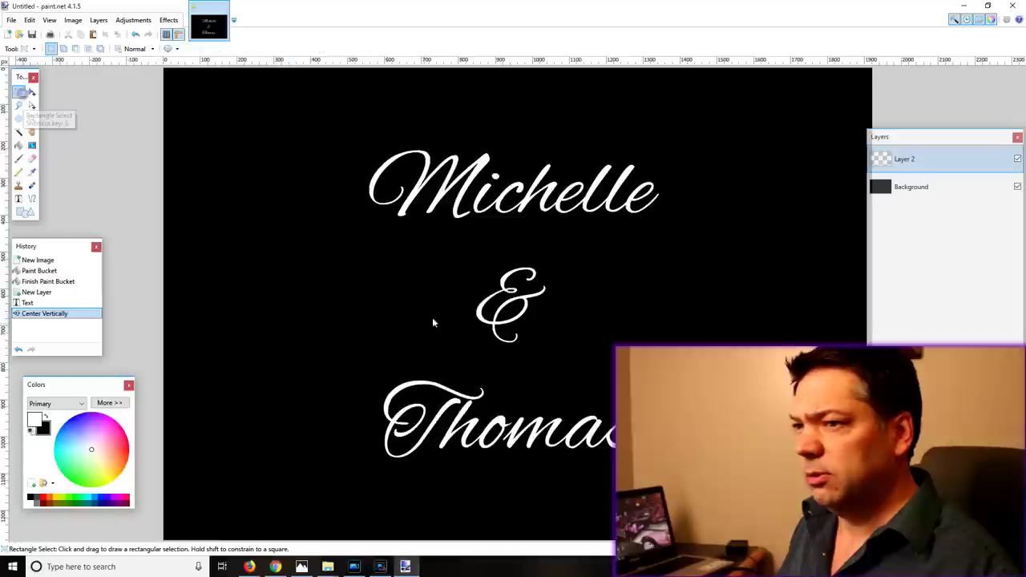
{"action": "key", "text": "s"}
{"action": "mouse_move", "coordinate": [491, 343]}
{"action": "left_mouse_down"}
{"action": "mouse_move", "coordinate": [466, 309]}
{"action": "mouse_move", "coordinate": [491, 275]}
{"action": "mouse_move", "coordinate": [550, 277]}
{"action": "left_mouse_up"}
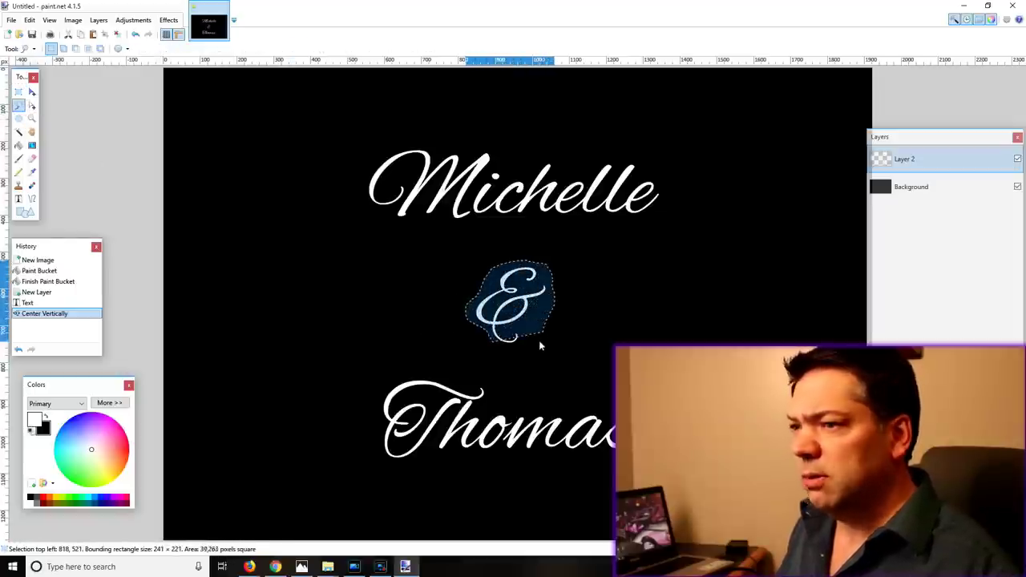
{"action": "left_click_drag", "start_coordinate": [514, 357], "coordinate": [510, 352]}
{"action": "left_click", "coordinate": [32, 92]}
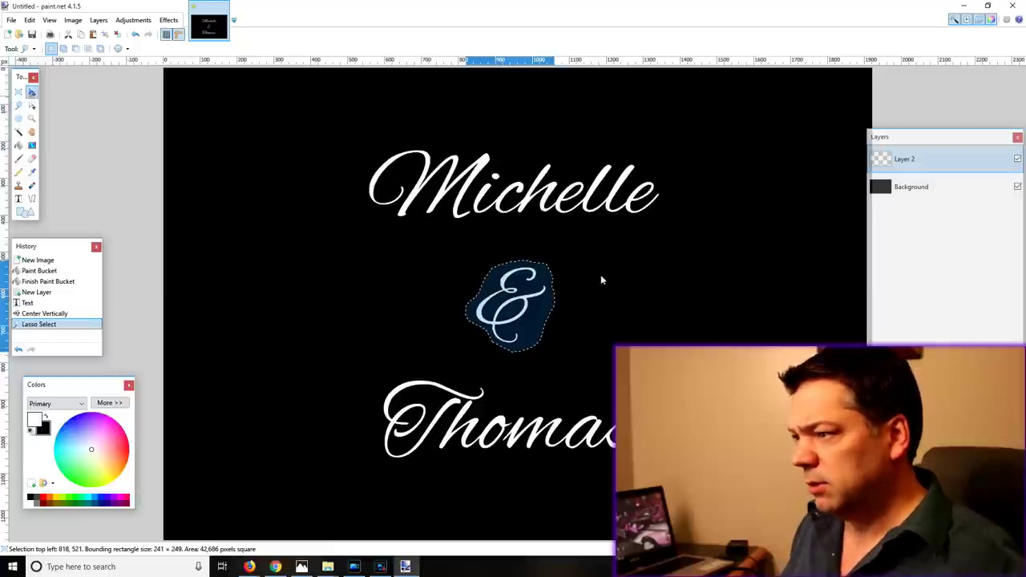
{"action": "mouse_move", "coordinate": [556, 267]}
{"action": "left_mouse_down"}
{"action": "mouse_move", "coordinate": [541, 284]}
{"action": "mouse_move", "coordinate": [572, 272]}
{"action": "left_mouse_up"}
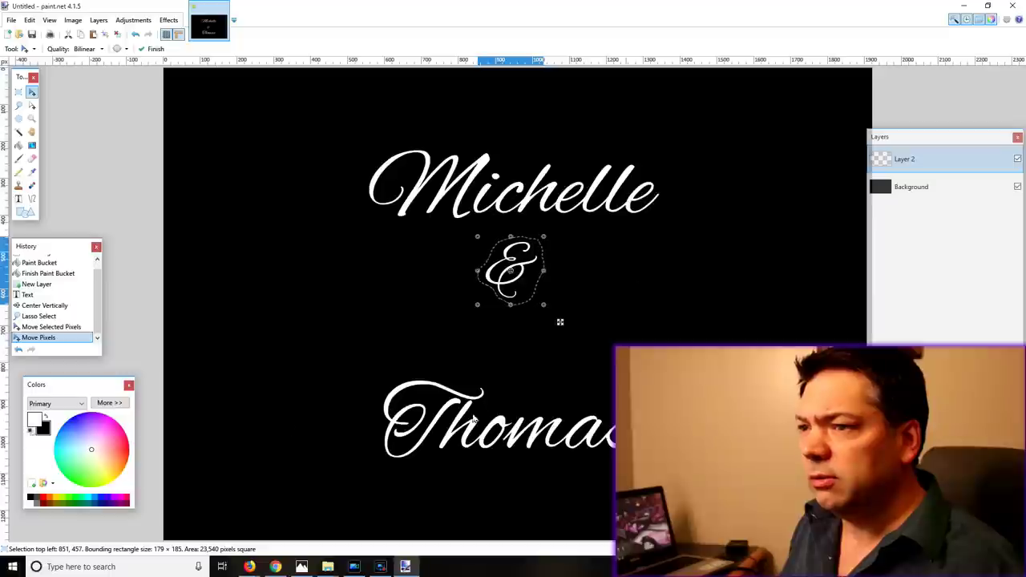
Lasso the second name and move it up close beneath the "&".
{"action": "key", "text": "s"}
{"action": "left_click_drag", "start_coordinate": [360, 363], "coordinate": [677, 472]}
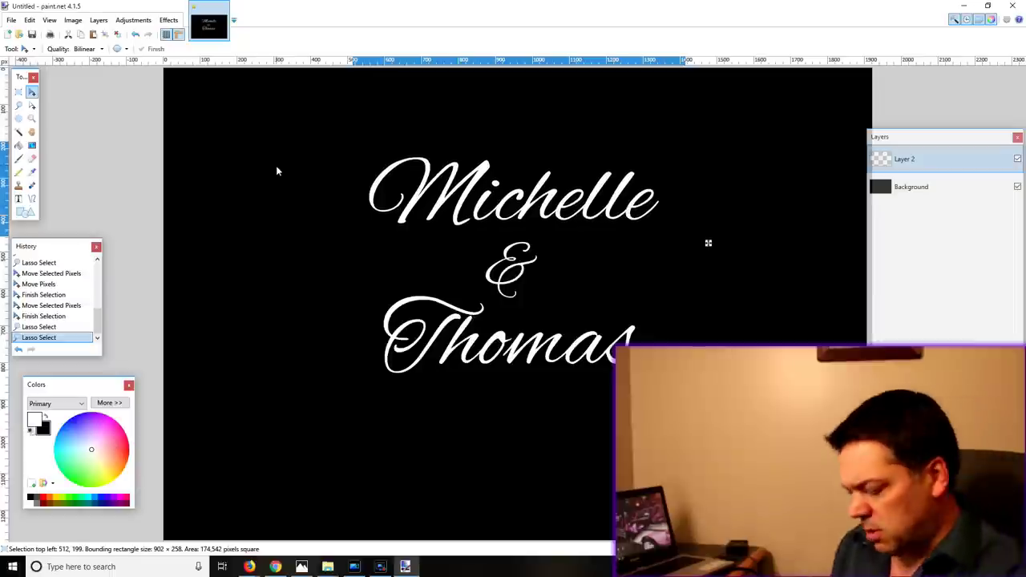
Nudge the selected upper name slightly down, deselect it, and switch the text layer's visibility off and back on.
{"action": "key", "text": "Down"}
{"action": "key", "text": "Down"}
{"action": "key", "text": "Down"}
{"action": "key", "text": "Down"}
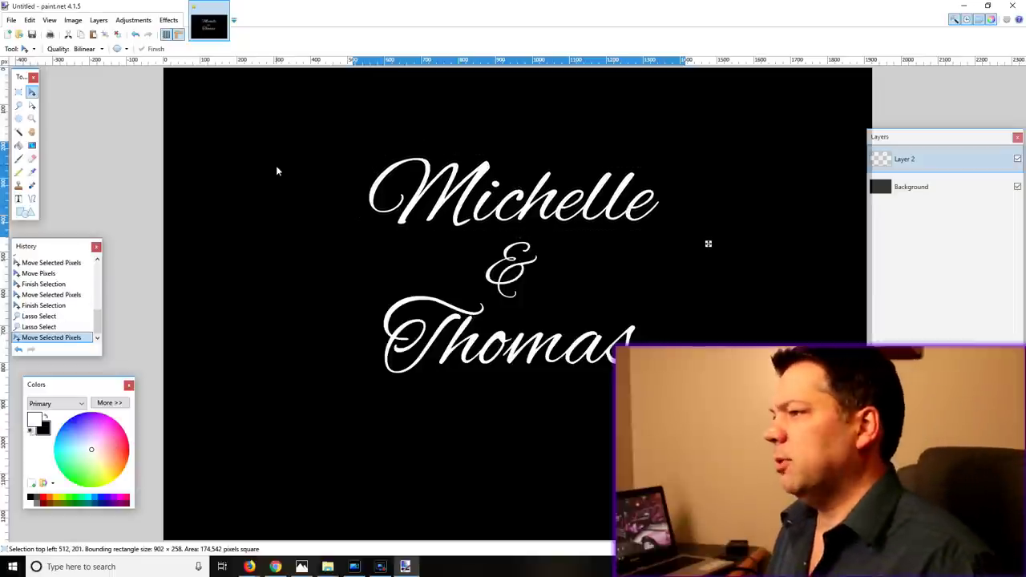
{"action": "left_click", "coordinate": [18, 92]}
{"action": "left_click", "coordinate": [377, 149]}
{"action": "left_click", "coordinate": [1017, 159]}
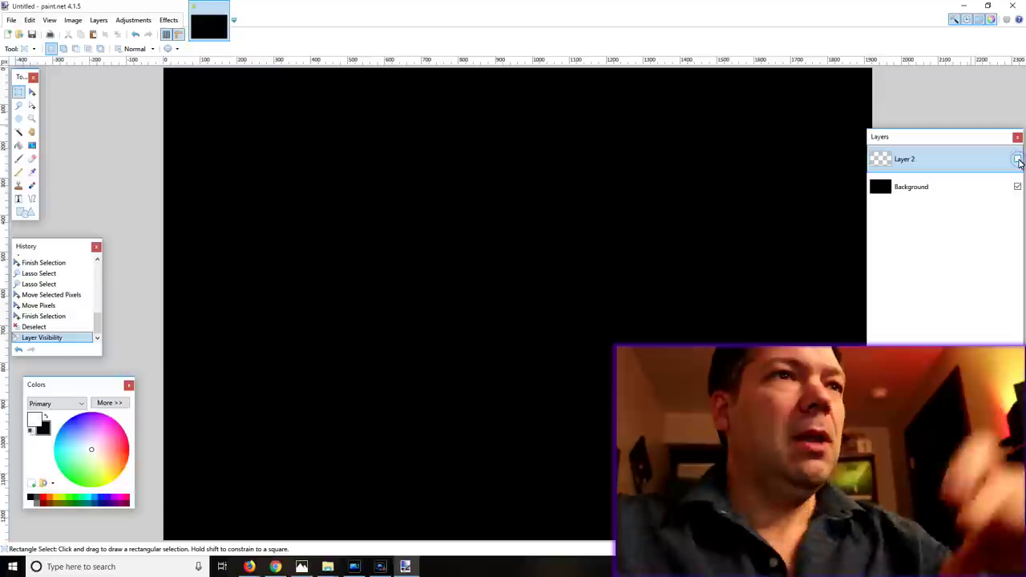
{"action": "left_click", "coordinate": [1017, 158]}
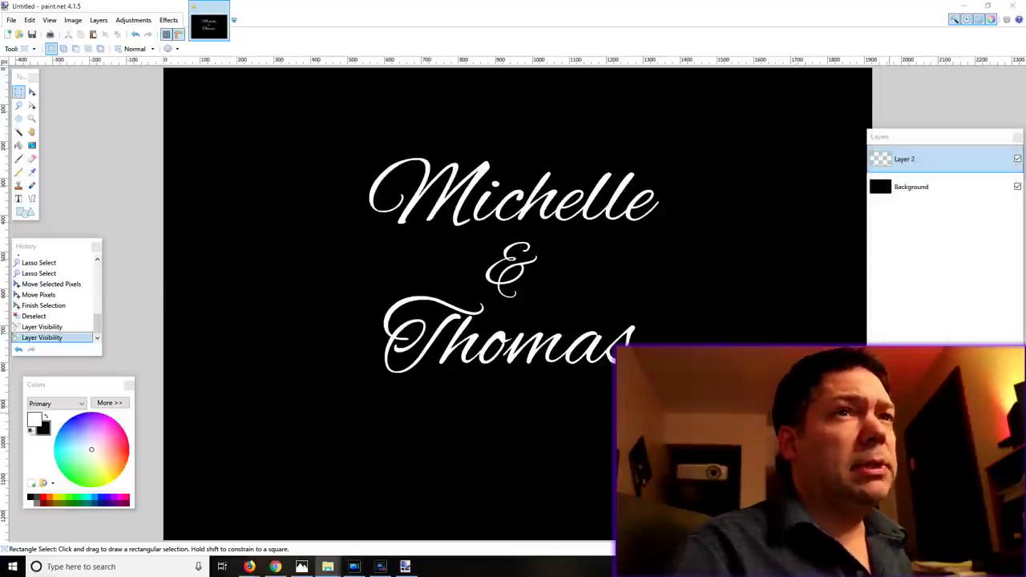
Add a new layer and import the 10303 Png-02 scroll ornament image as a layer on top.
{"action": "key", "text": "alt+Tab"}
{"action": "key", "text": "ctrl+shift+n"}
{"action": "left_click_drag", "start_coordinate": [878, 193], "coordinate": [733, 152]}
{"action": "left_click", "coordinate": [501, 317]}
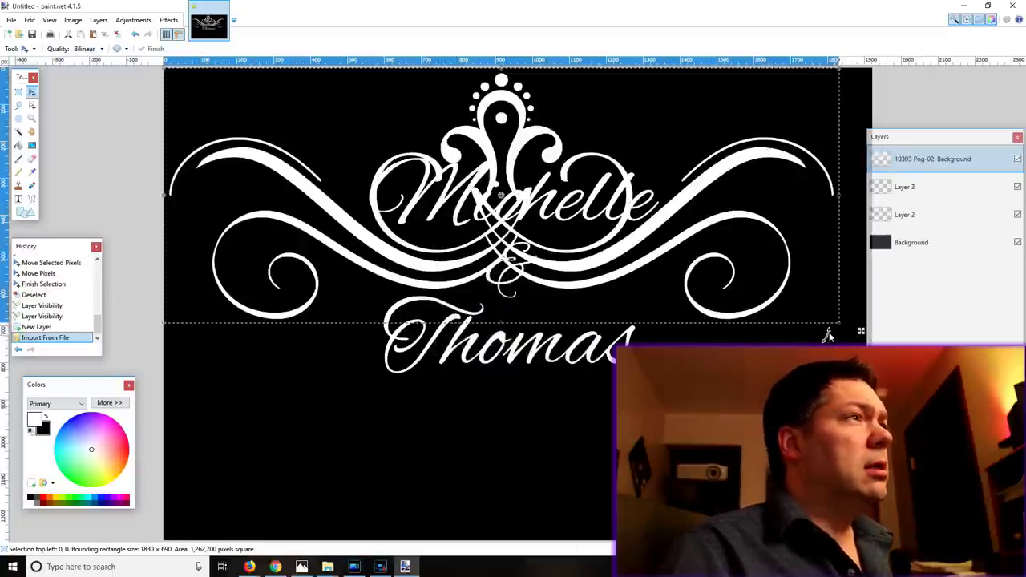
Shrink the scroll ornament to about 828 × 203 pixels and place it just beneath the second name.
{"action": "left_click_drag", "start_coordinate": [840, 331], "coordinate": [471, 208]}
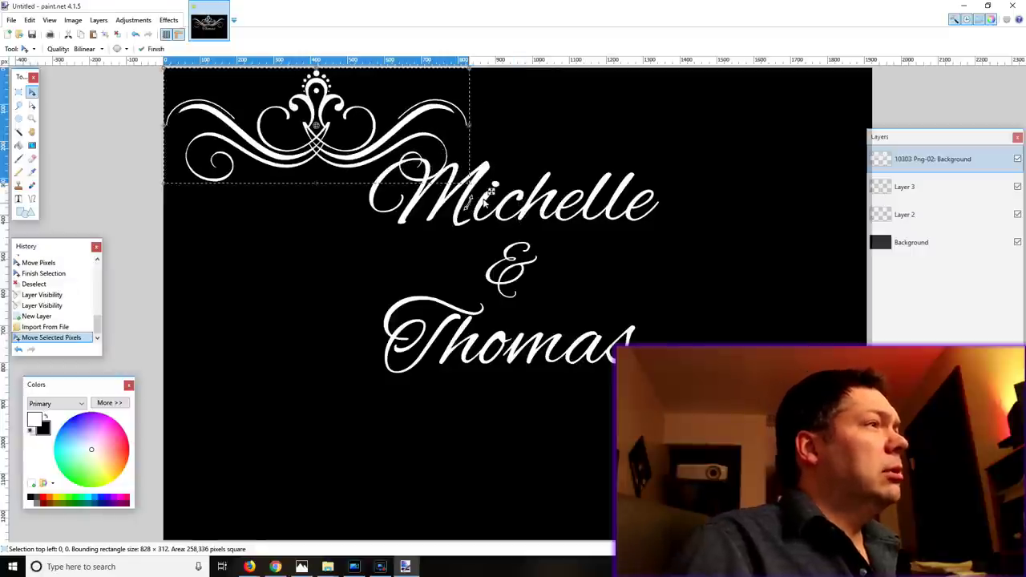
{"action": "left_click_drag", "start_coordinate": [532, 220], "coordinate": [718, 195]}
{"action": "mouse_move", "coordinate": [677, 165]}
{"action": "left_mouse_down"}
{"action": "mouse_move", "coordinate": [690, 175]}
{"action": "mouse_move", "coordinate": [687, 201]}
{"action": "mouse_move", "coordinate": [635, 349]}
{"action": "mouse_move", "coordinate": [549, 227]}
{"action": "mouse_move", "coordinate": [552, 239]}
{"action": "mouse_move", "coordinate": [554, 221]}
{"action": "mouse_move", "coordinate": [668, 201]}
{"action": "mouse_move", "coordinate": [688, 163]}
{"action": "left_mouse_up"}
{"action": "left_click_drag", "start_coordinate": [560, 215], "coordinate": [558, 455]}
{"action": "left_click_drag", "start_coordinate": [510, 484], "coordinate": [509, 443]}
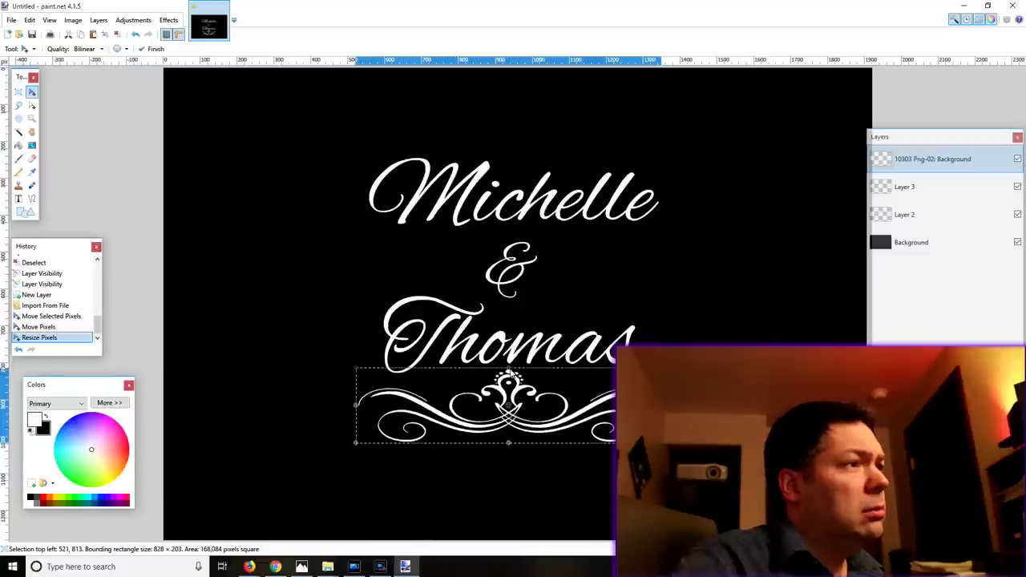
{"action": "left_click_drag", "start_coordinate": [513, 402], "coordinate": [514, 407]}
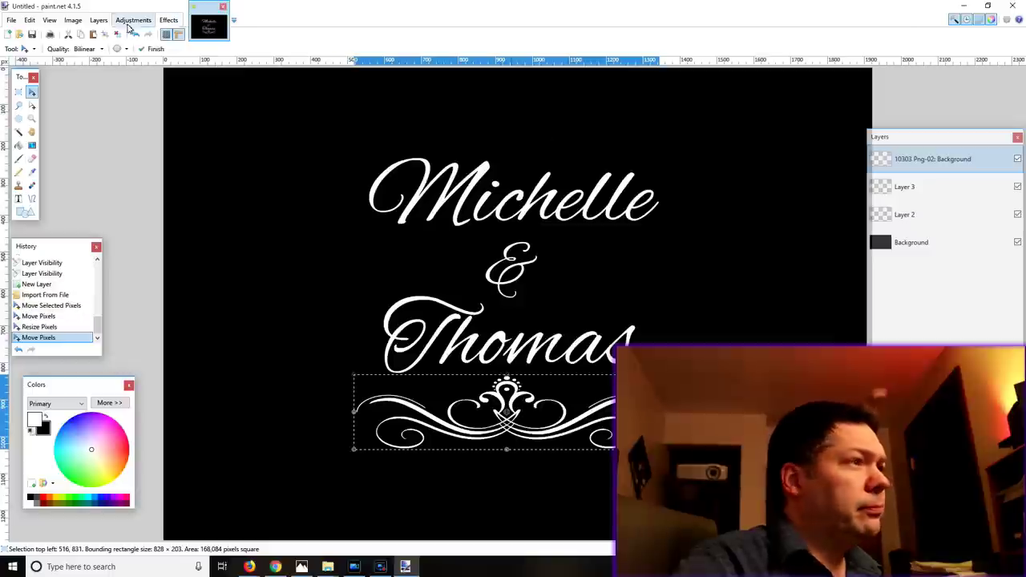
Flip the ornament layer vertically, select the whole layer, and move the ornament back down beneath the second name.
{"action": "left_click", "coordinate": [98, 20]}
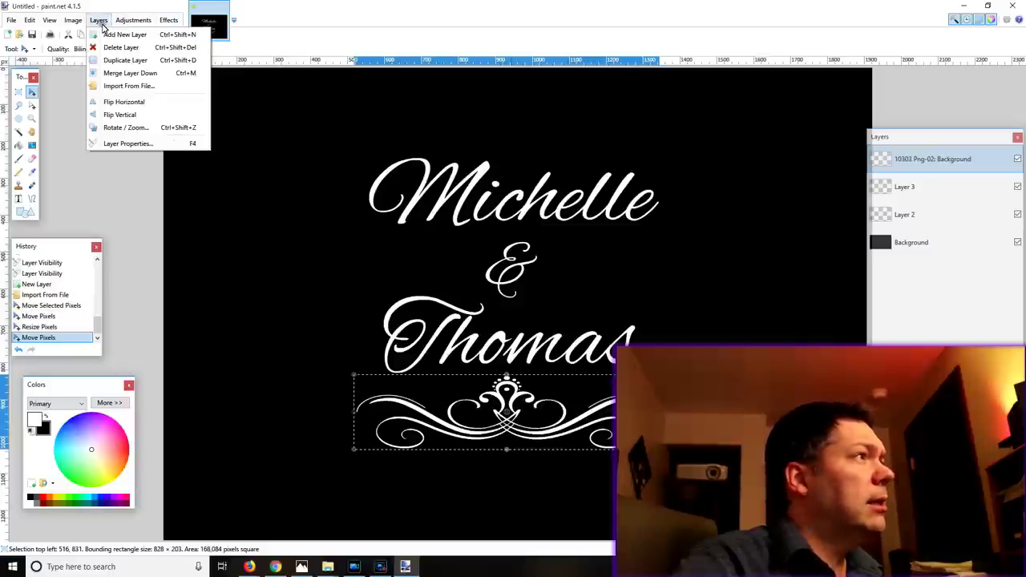
{"action": "left_click", "coordinate": [126, 122]}
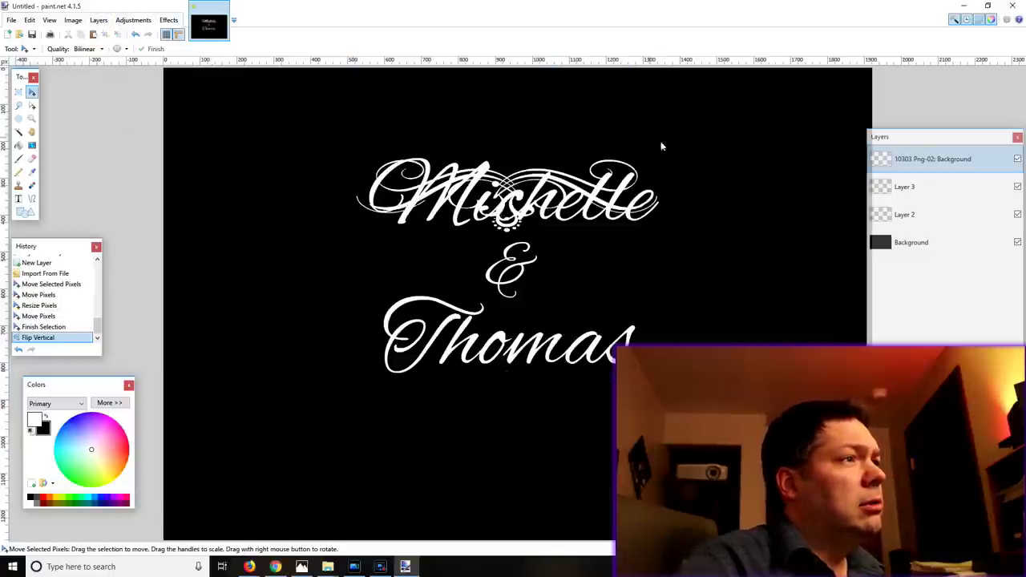
{"action": "key", "text": "ctrl+a"}
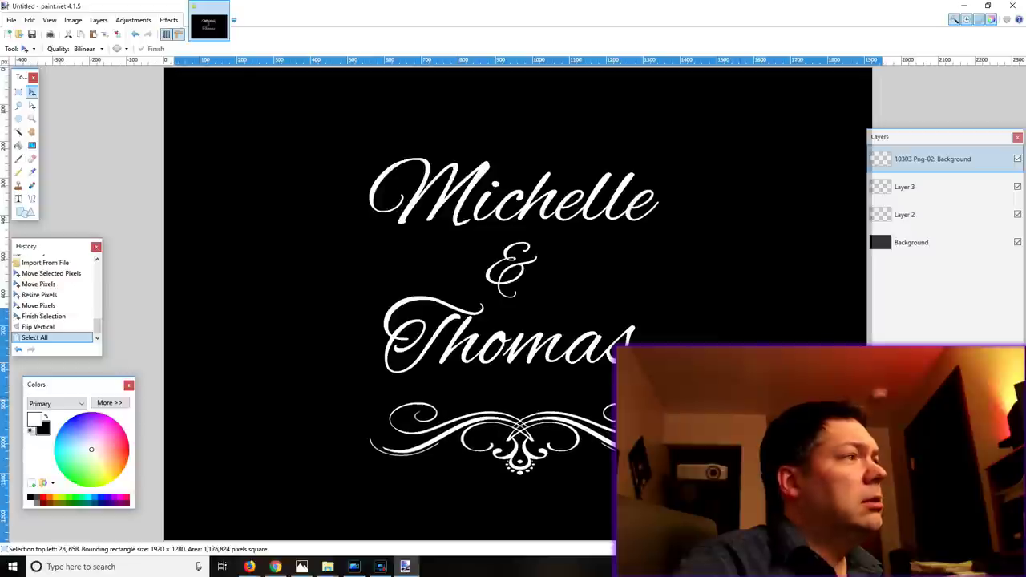
{"action": "left_click_drag", "start_coordinate": [521, 321], "coordinate": [521, 311]}
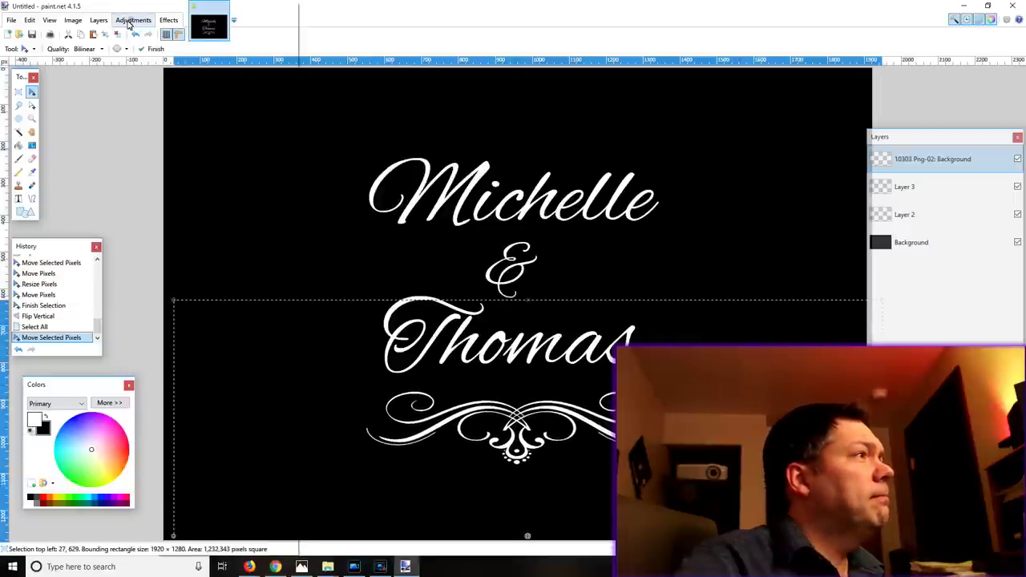
Center the ornament horizontally on the canvas with the Object Align effect and deselect it.
{"action": "left_click", "coordinate": [130, 21]}
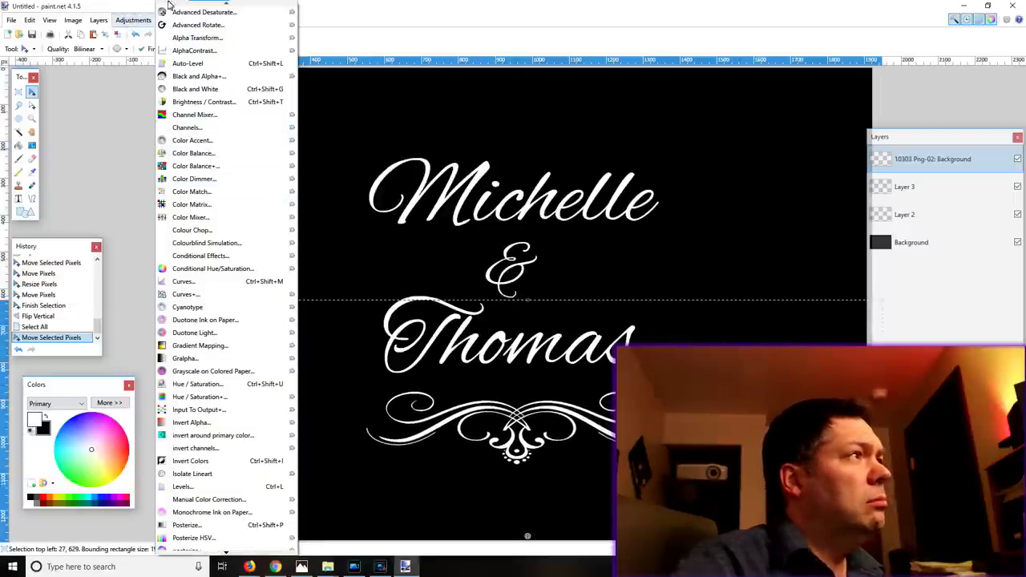
{"action": "left_click", "coordinate": [168, 20]}
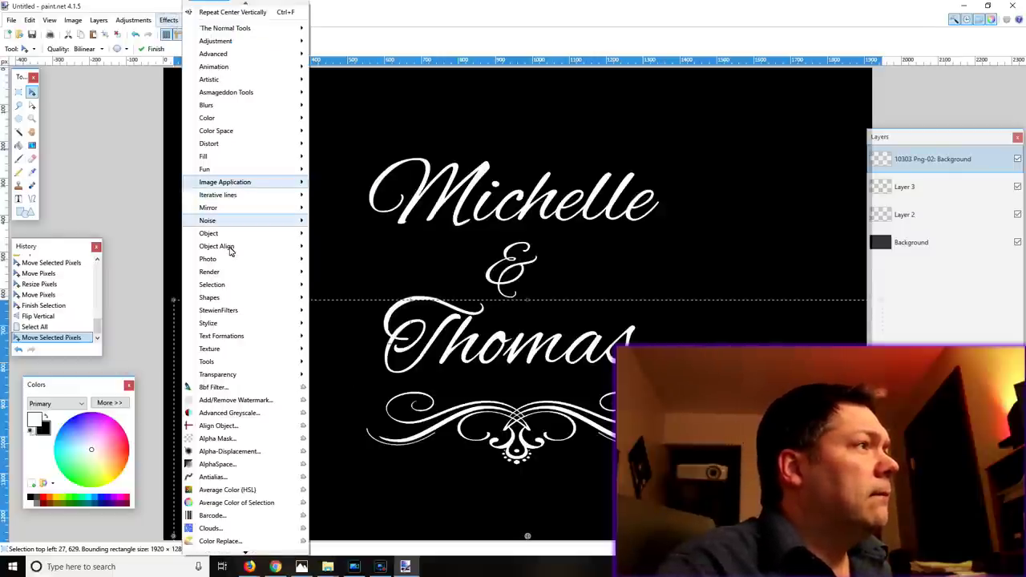
{"action": "mouse_move", "coordinate": [237, 249]}
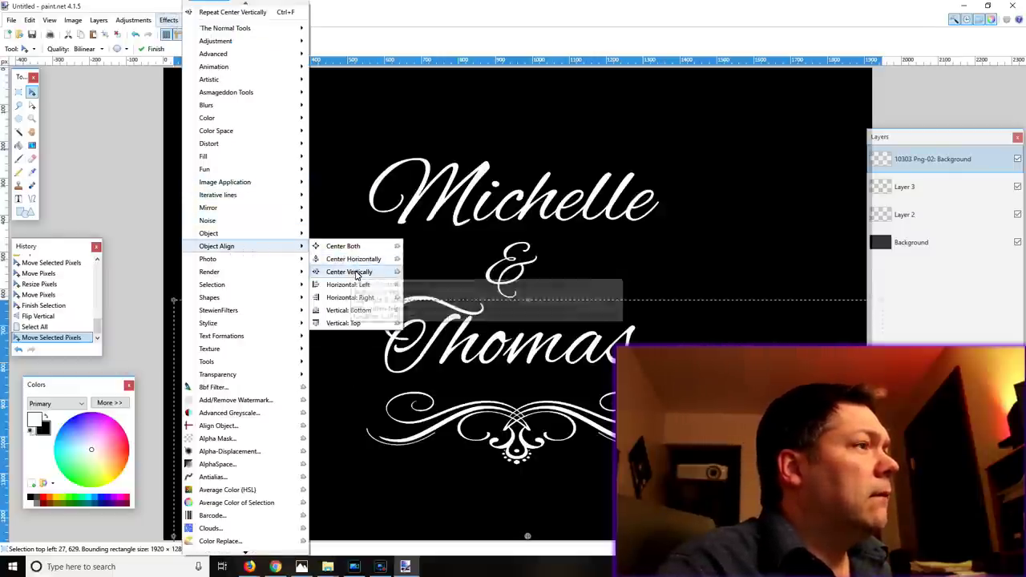
{"action": "left_click", "coordinate": [352, 262]}
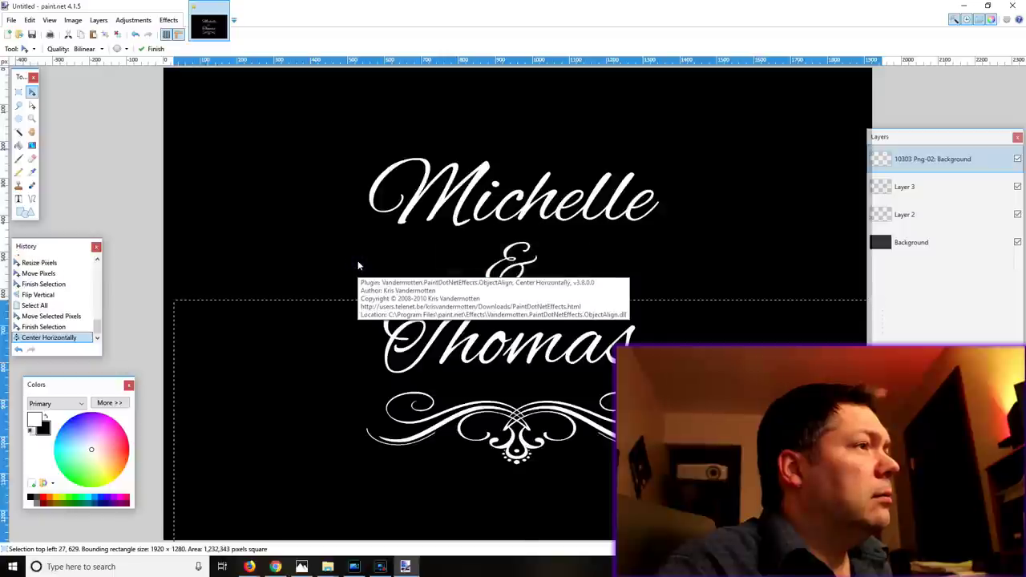
{"action": "left_click", "coordinate": [312, 232]}
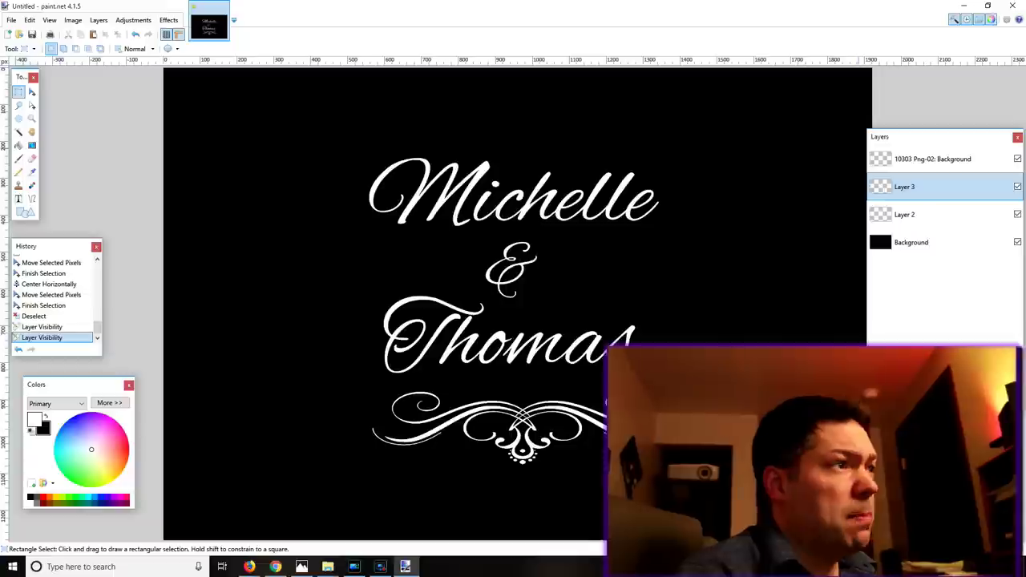
Delete the empty Layer 3 and rename the text layer "Names in white".
{"action": "key", "text": "ctrl+shift+Delete"}
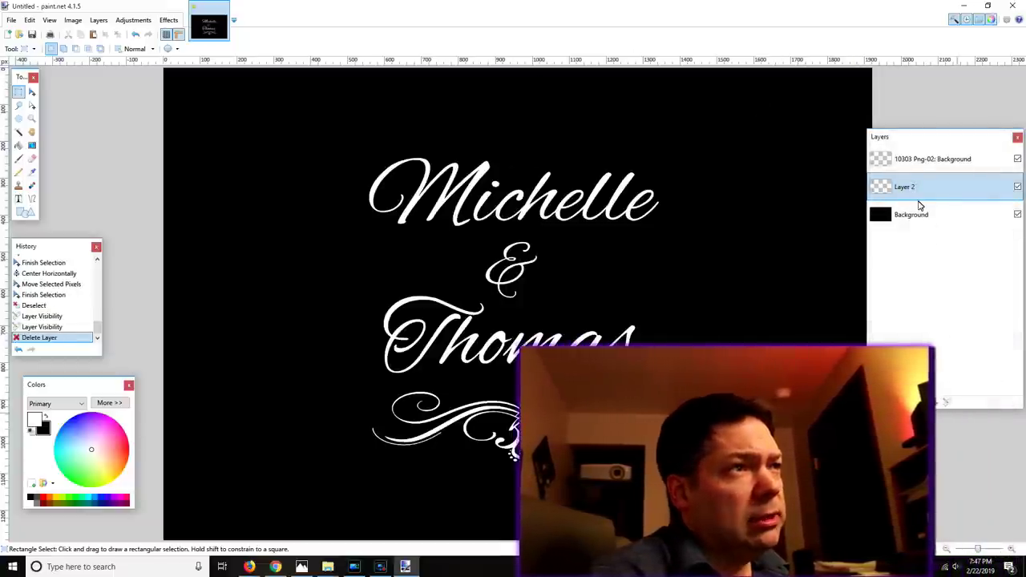
{"action": "left_click", "coordinate": [949, 404]}
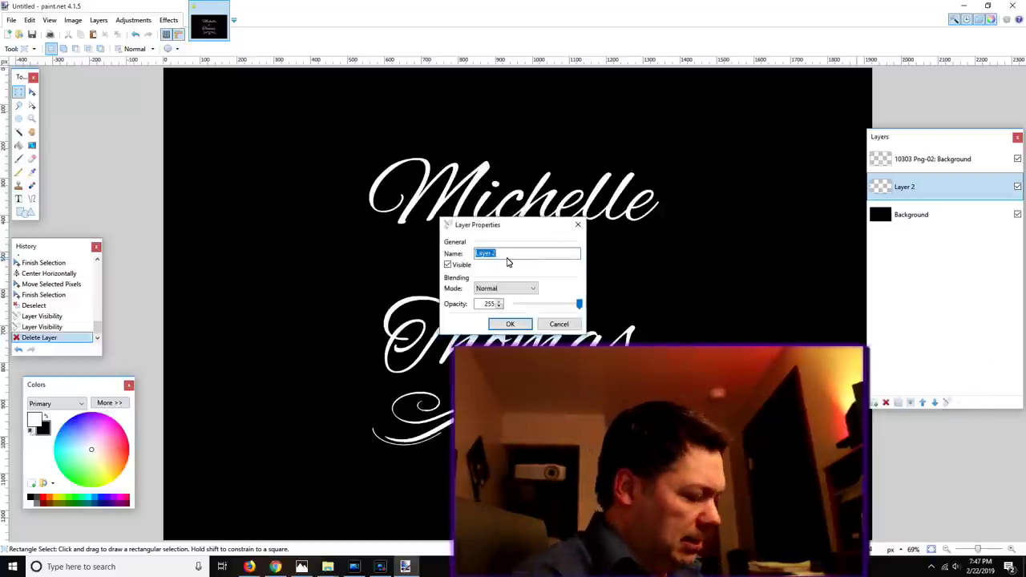
{"action": "type", "text": "Name"}
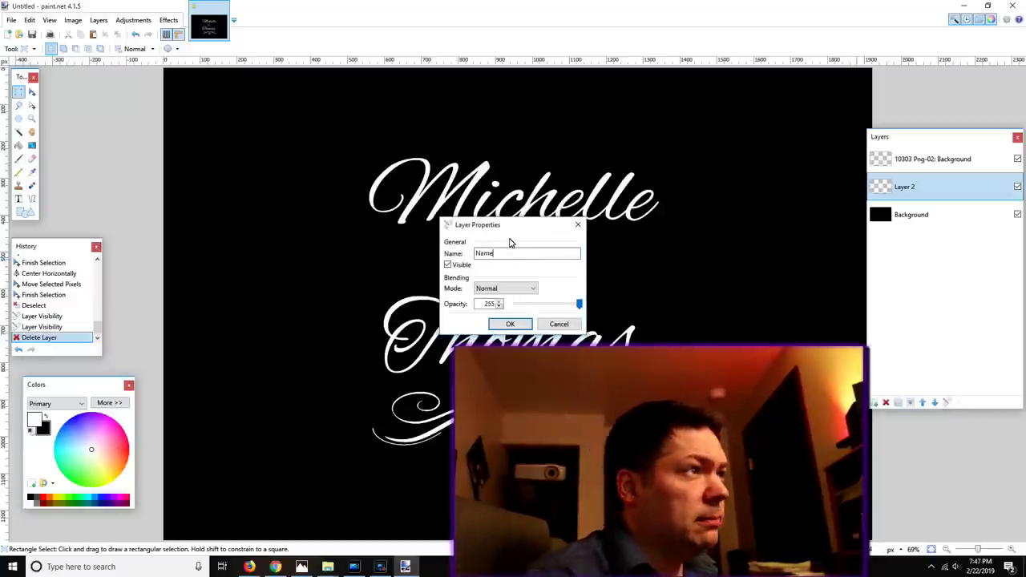
{"action": "type", "text": "s"}
{"action": "key", "text": "Return"}
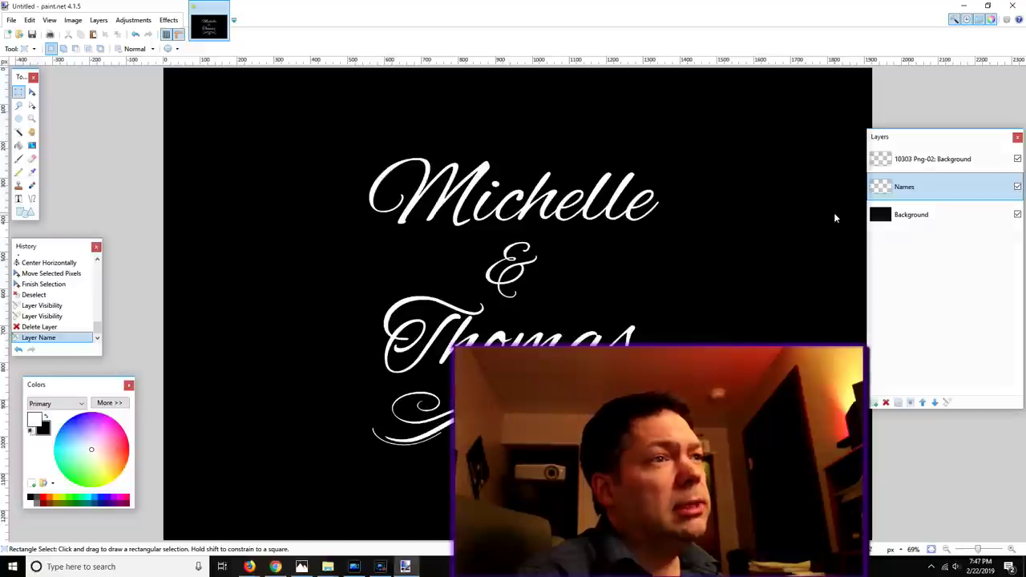
{"action": "double_click", "coordinate": [877, 193]}
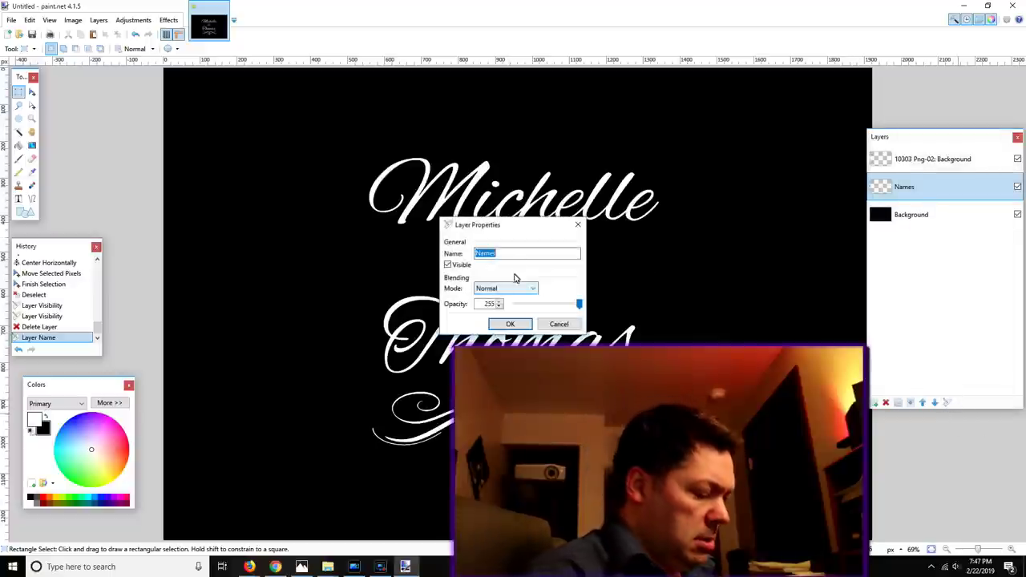
{"action": "type", "text": "in white"}
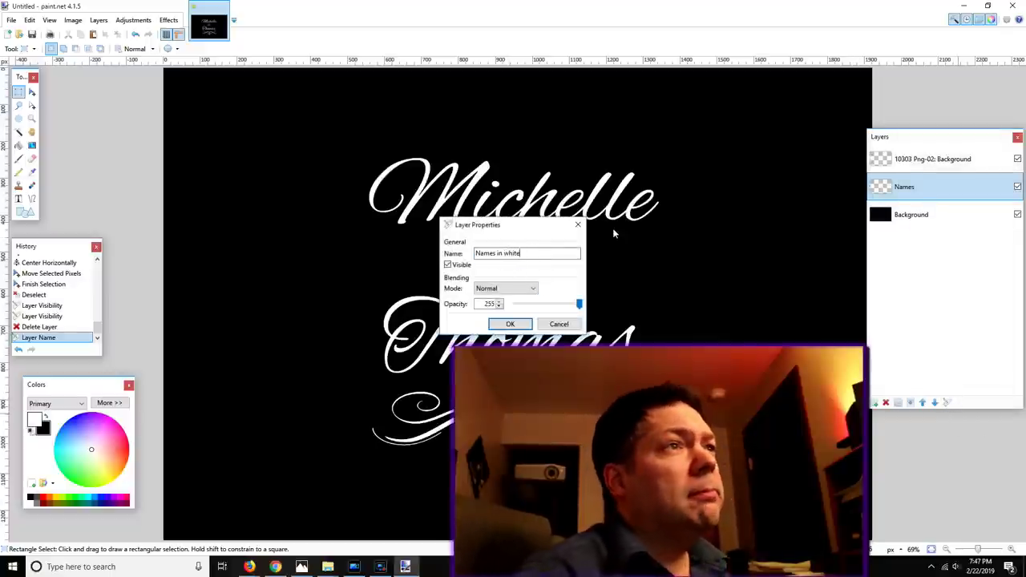
{"action": "key", "text": "Return"}
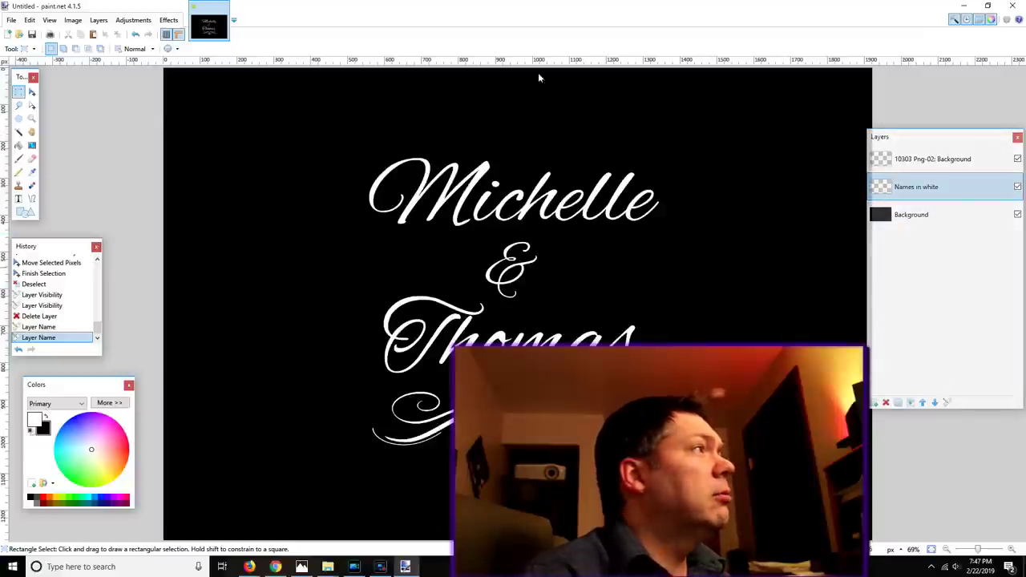
Select everything on the "Names in white" layer and center it both ways with the Object Align effect.
{"action": "left_click", "coordinate": [32, 92]}
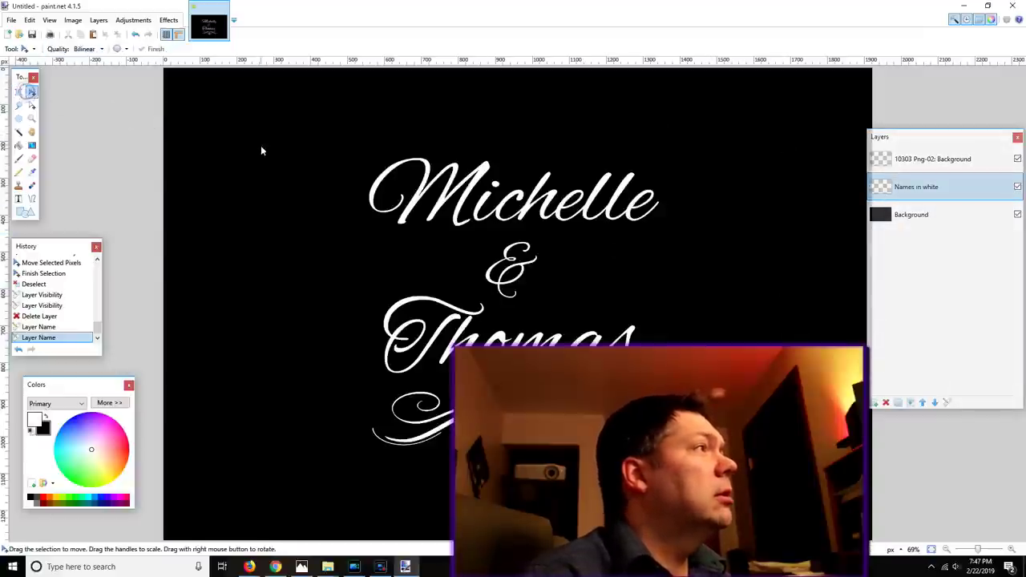
{"action": "key", "text": "ctrl+a"}
{"action": "left_click", "coordinate": [261, 145]}
{"action": "left_click", "coordinate": [133, 20]}
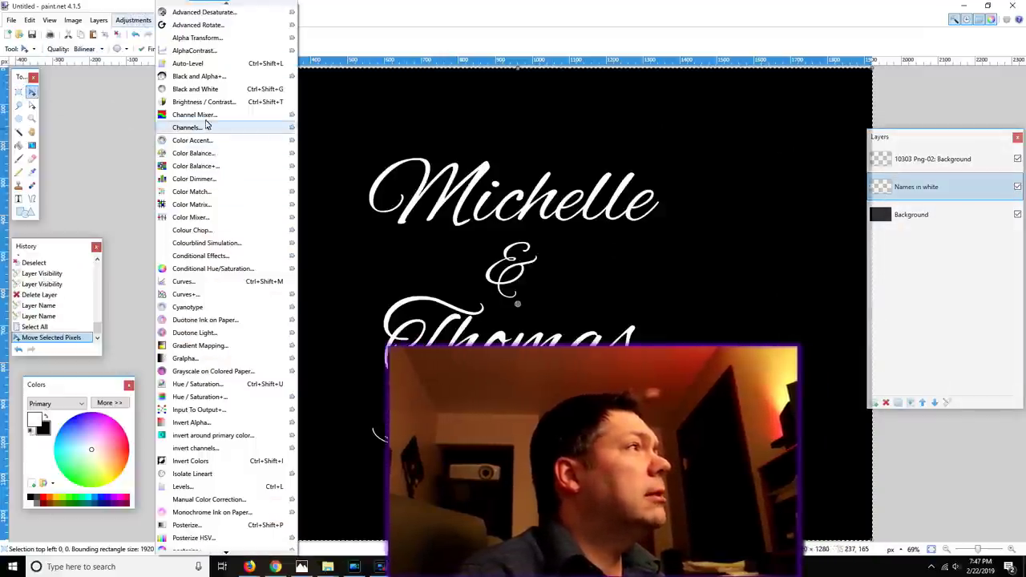
{"action": "left_click", "coordinate": [190, 25]}
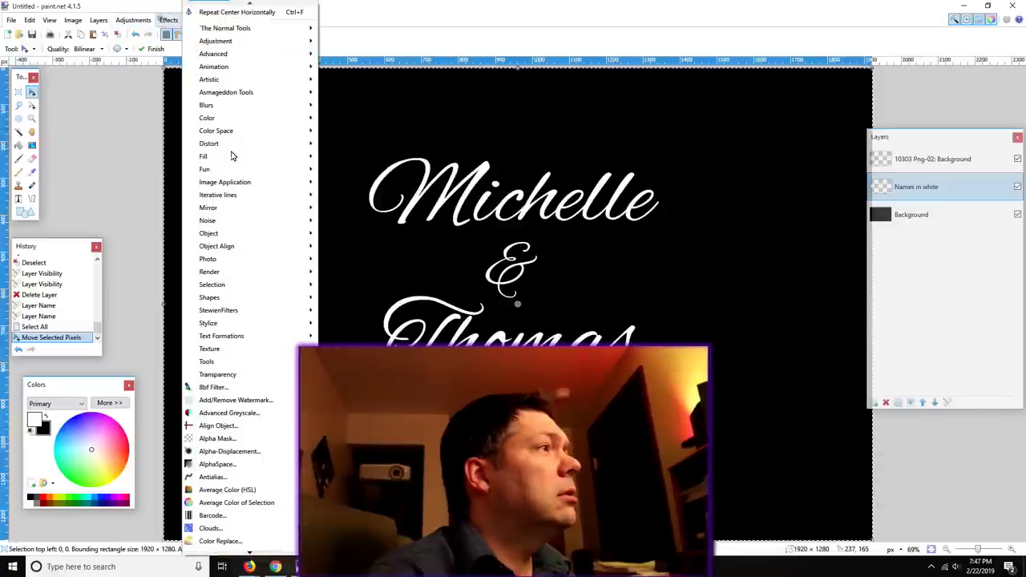
{"action": "mouse_move", "coordinate": [289, 233]}
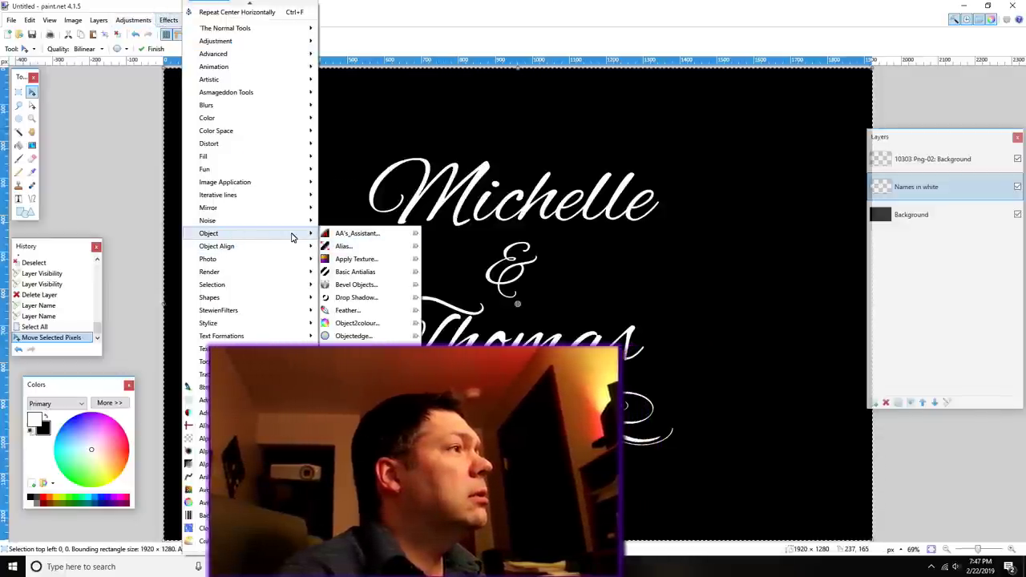
{"action": "mouse_move", "coordinate": [314, 247]}
{"action": "left_click", "coordinate": [339, 248]}
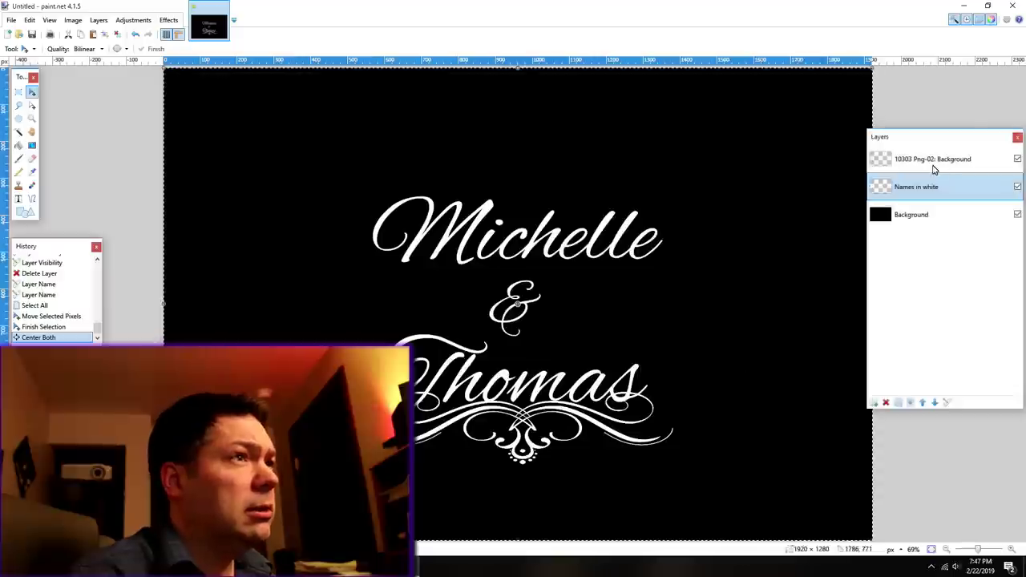
Move the ornament layer's content down until the scrollwork clears the second name.
{"action": "left_click", "coordinate": [930, 160]}
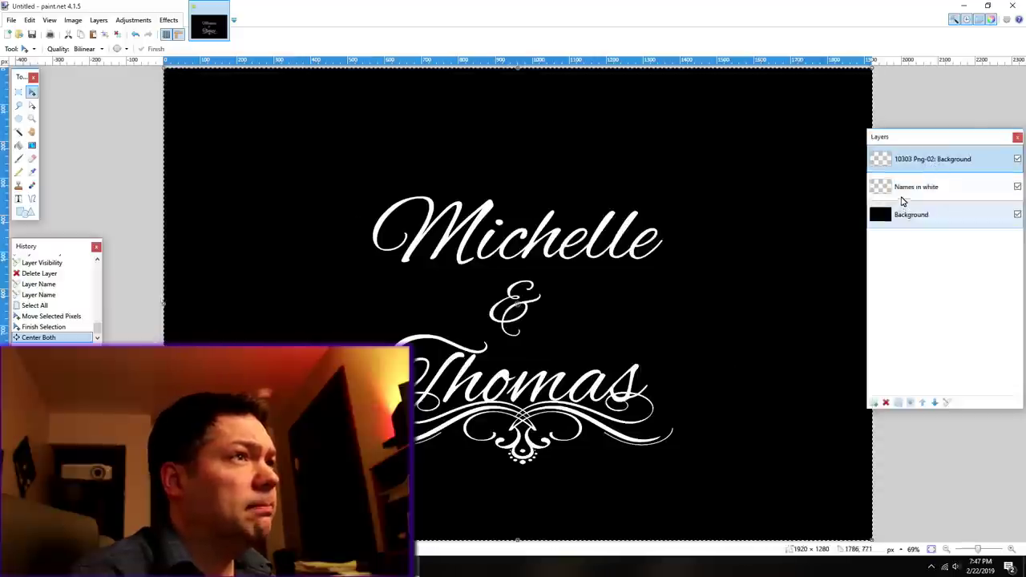
{"action": "left_click", "coordinate": [826, 178]}
{"action": "key", "text": "ctrl+d"}
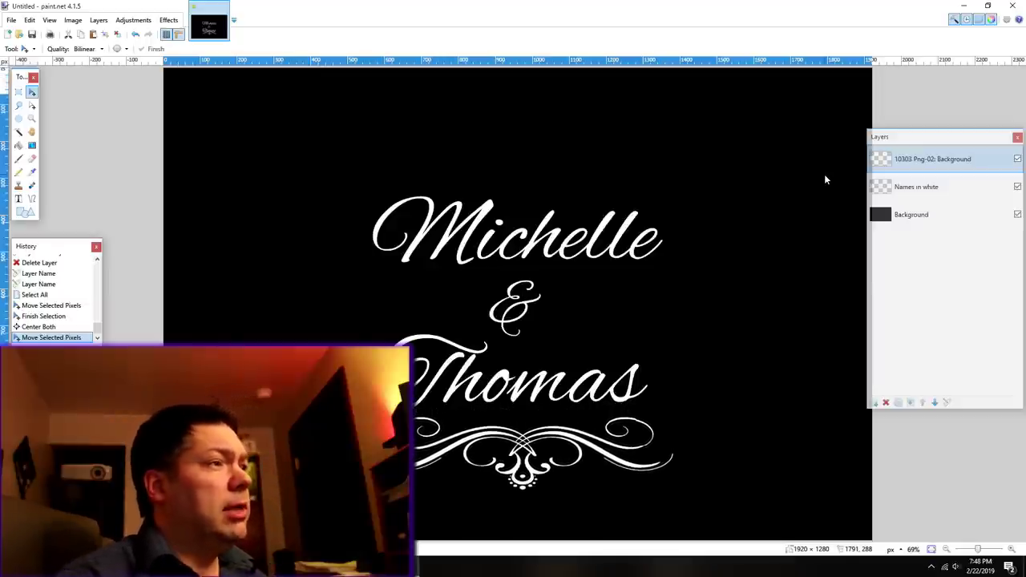
{"action": "key", "text": "Down"}
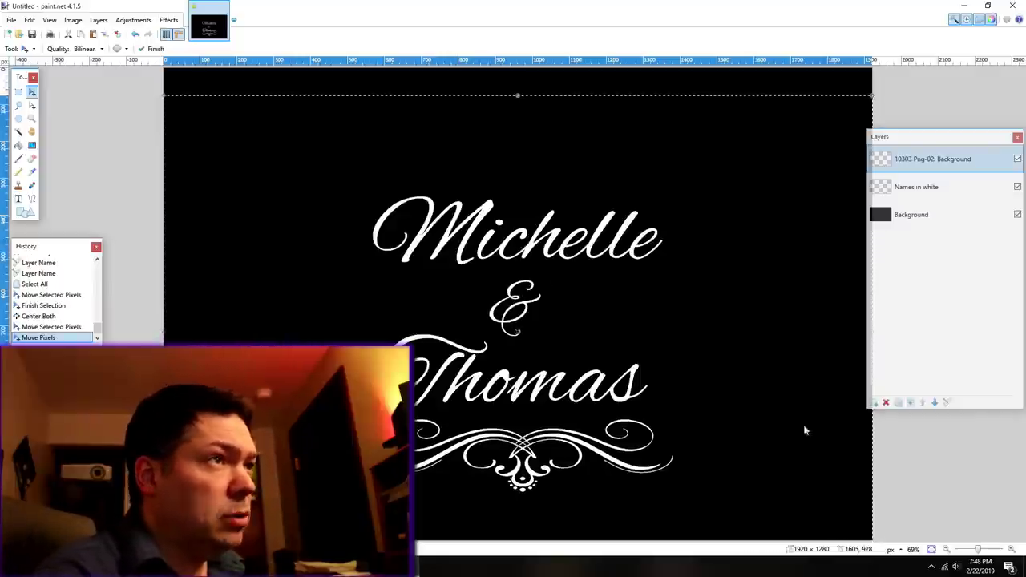
Paste a copy of the ornament onto a new top layer and flip that layer vertically so it sits above the first name.
{"action": "left_click", "coordinate": [874, 403]}
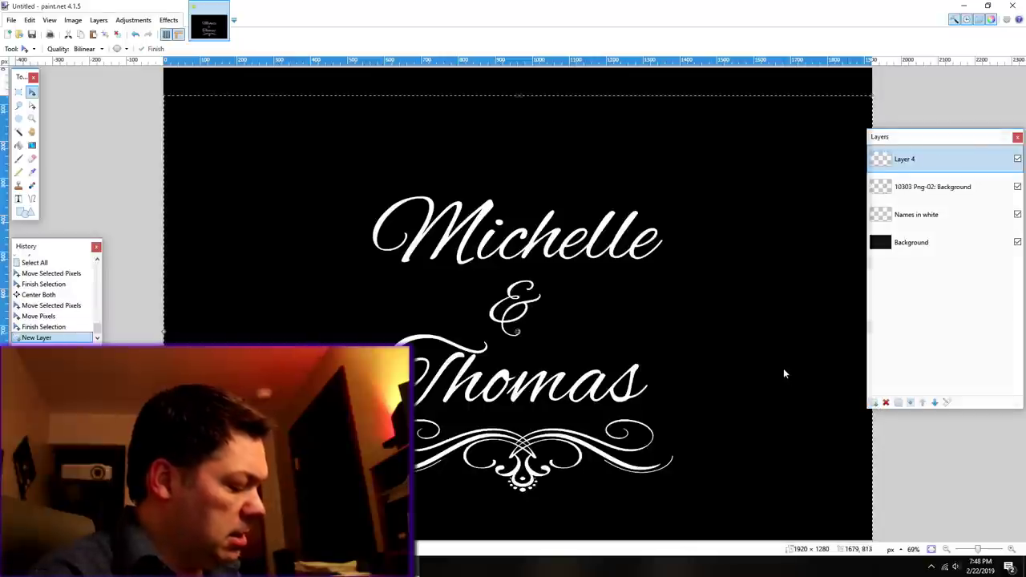
{"action": "key", "text": "ctrl+v"}
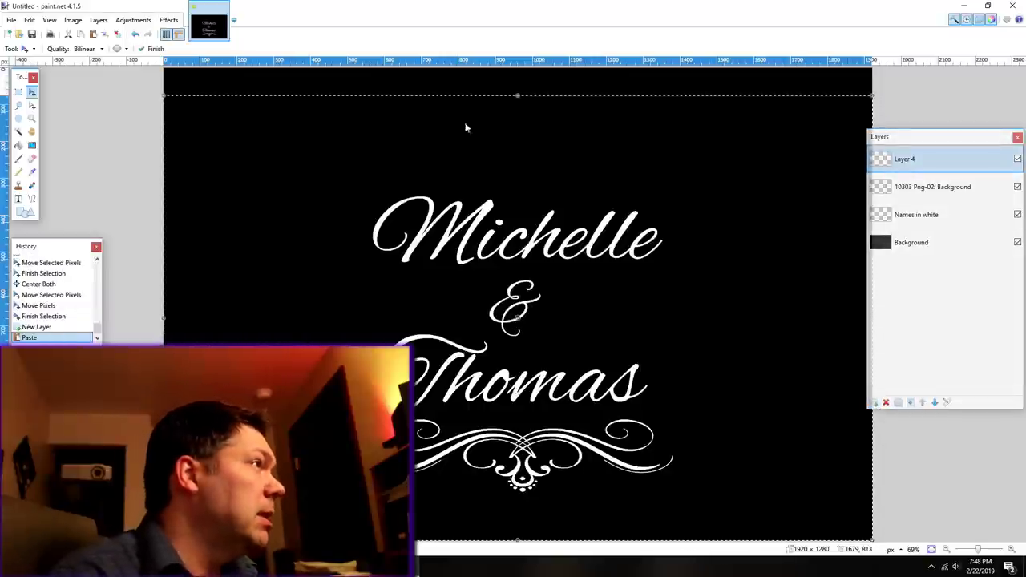
{"action": "left_click", "coordinate": [98, 20]}
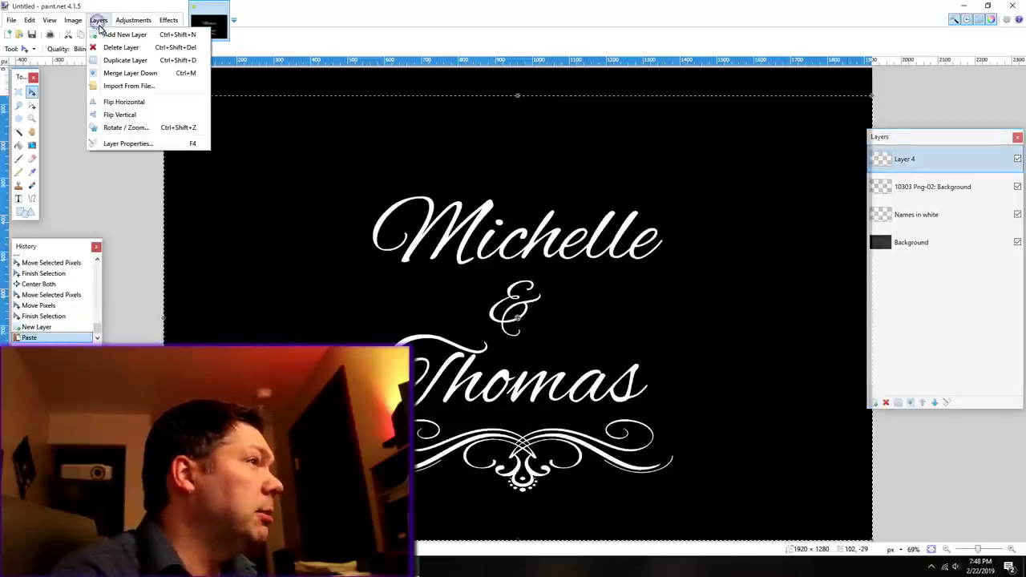
{"action": "left_click", "coordinate": [122, 115]}
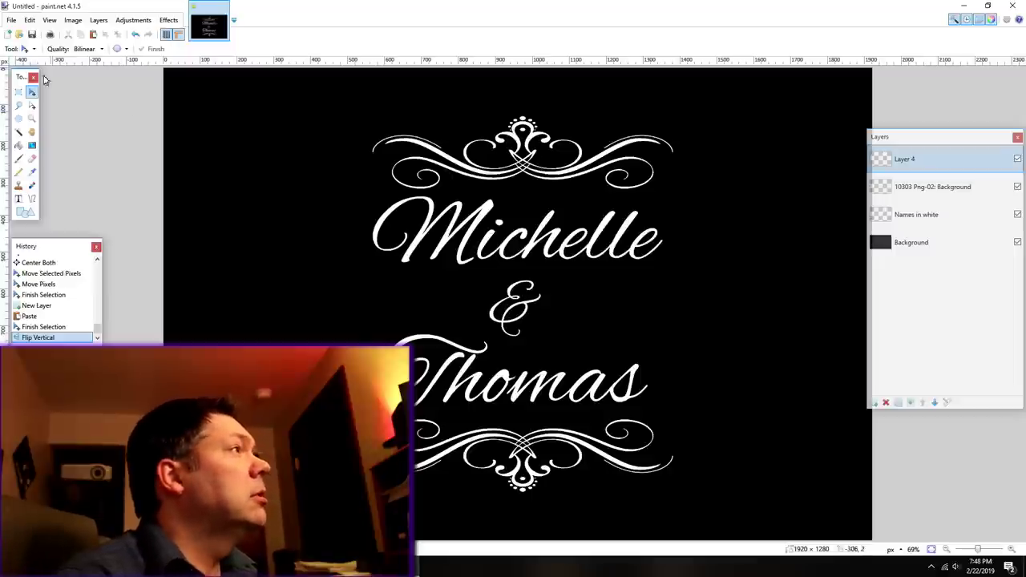
Copy everything on the "Names in white" layer and paste it onto a new layer directly above it.
{"action": "key", "text": "s"}
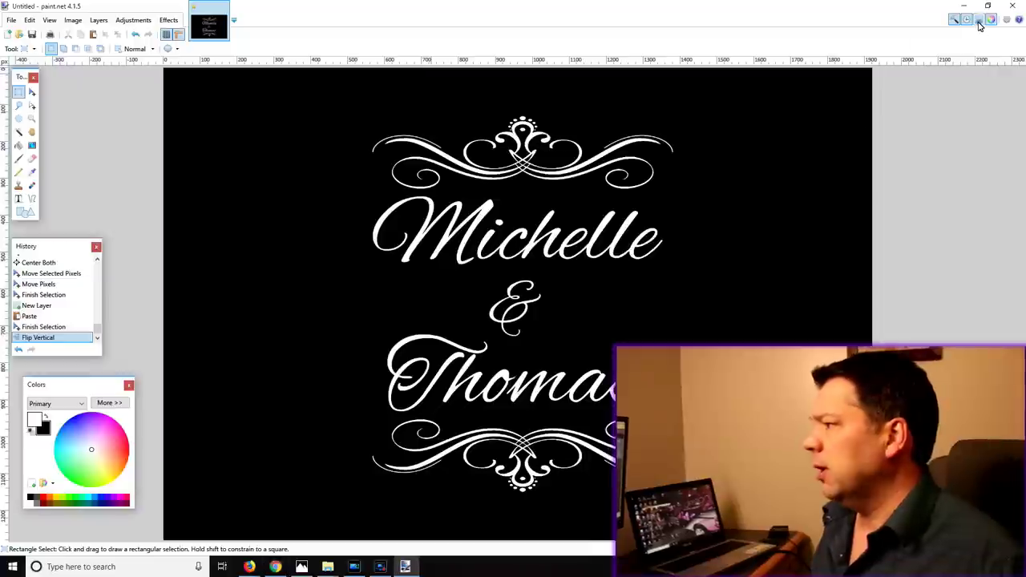
{"action": "left_click", "coordinate": [924, 215]}
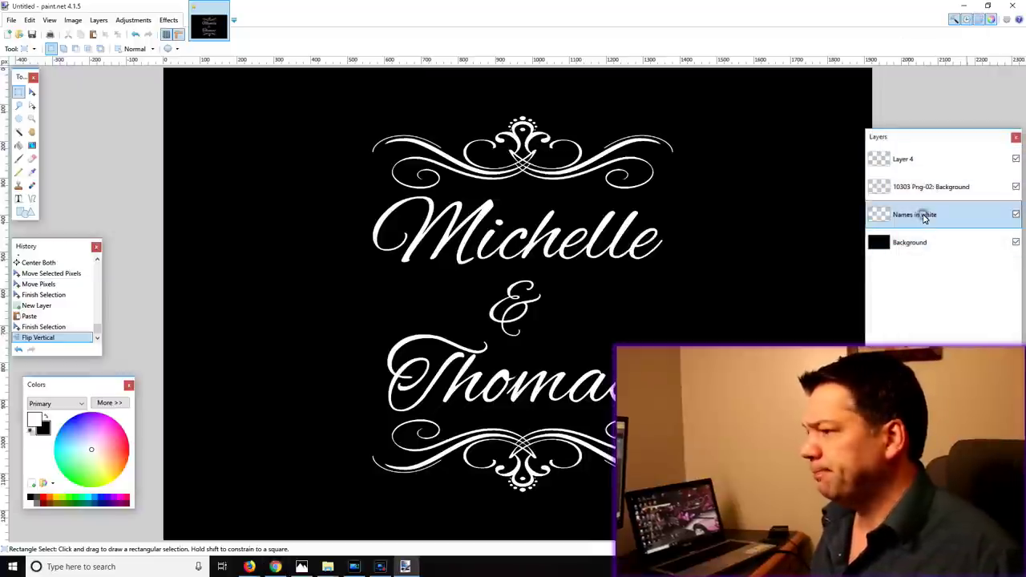
{"action": "left_click", "coordinate": [32, 92]}
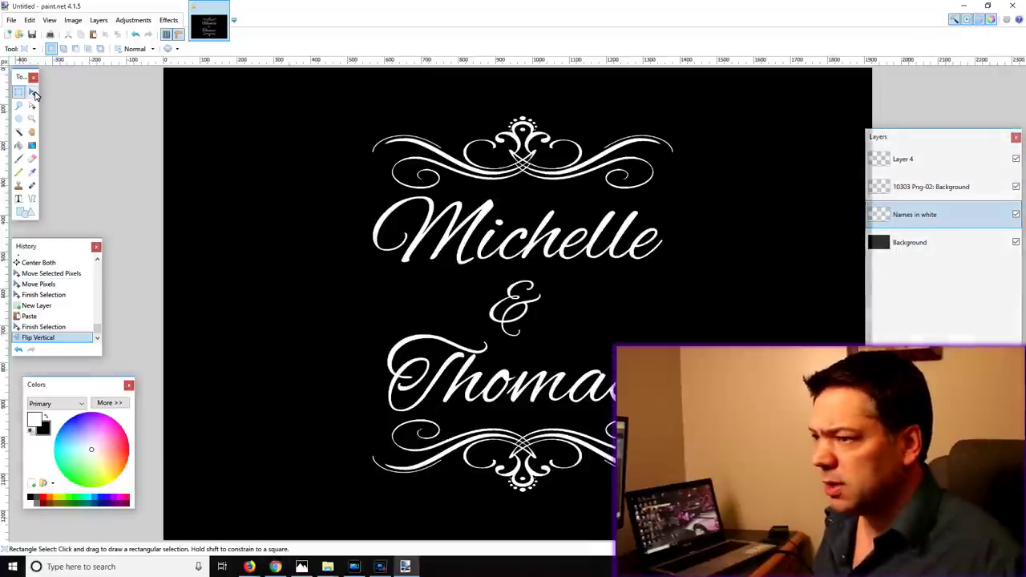
{"action": "left_click", "coordinate": [327, 134]}
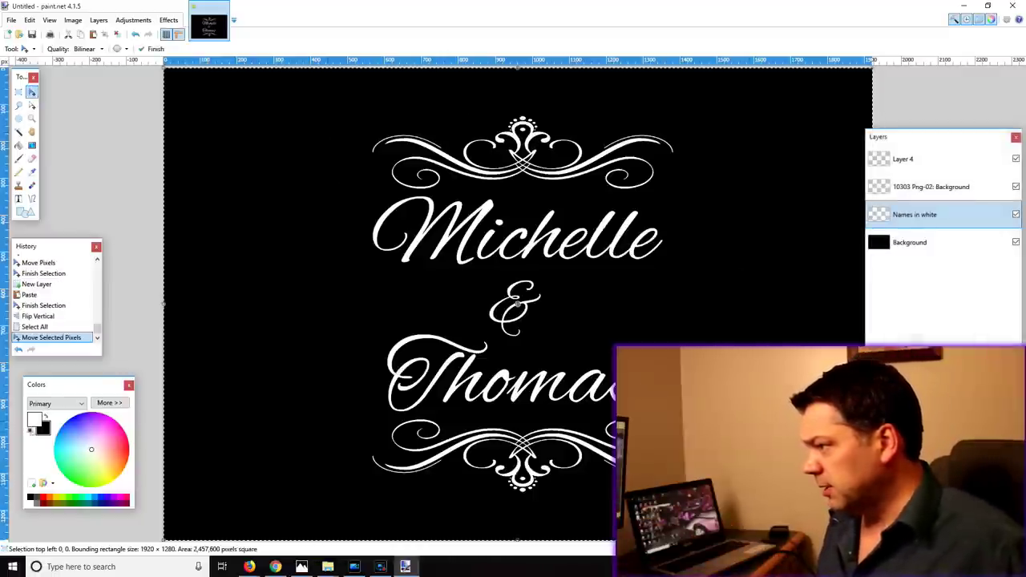
{"action": "key", "text": "ctrl+shift+n"}
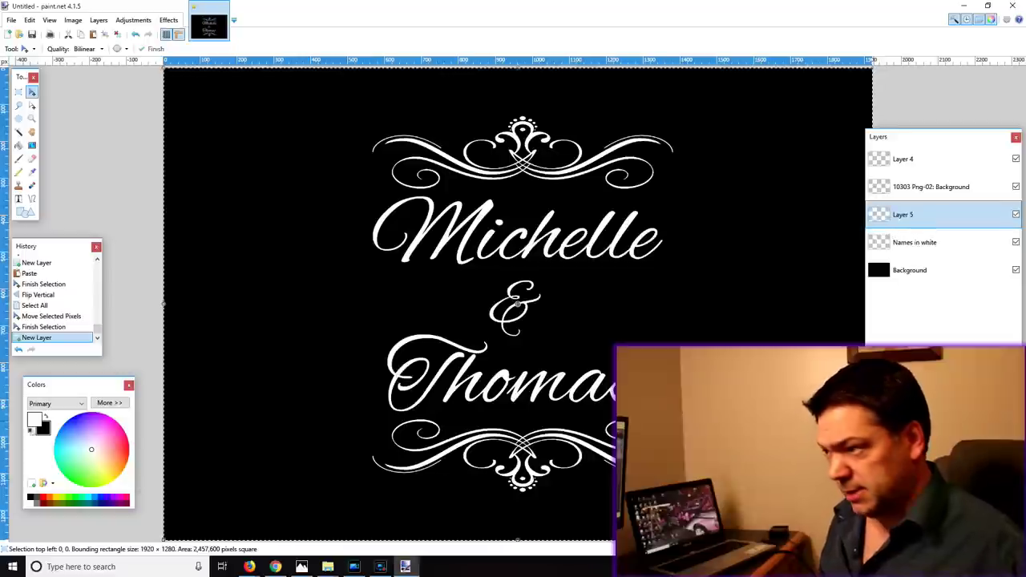
{"action": "key", "text": "ctrl+v"}
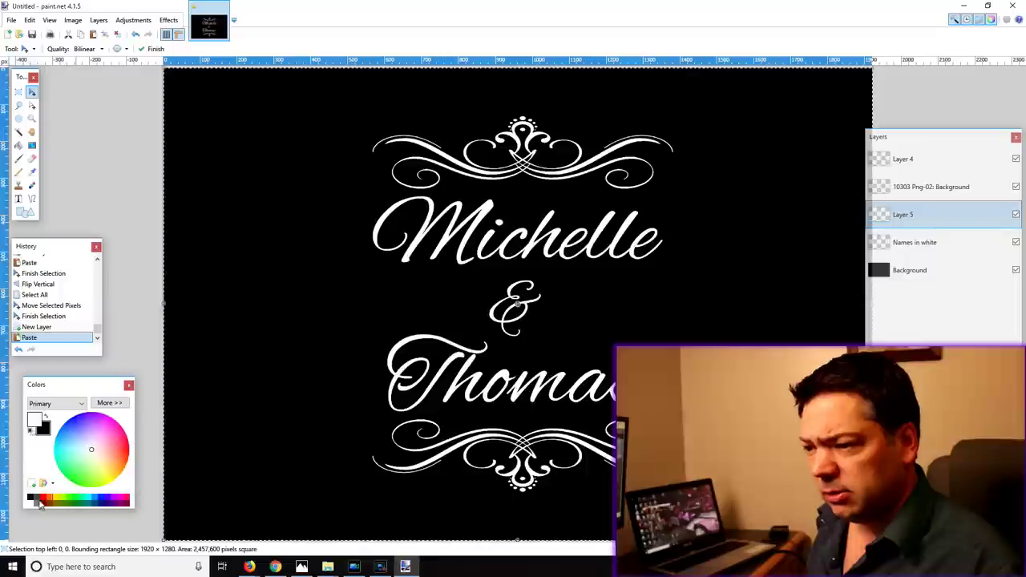
Set the primary color to a bright magenta pink.
{"action": "left_click", "coordinate": [114, 501]}
{"action": "left_click", "coordinate": [122, 500]}
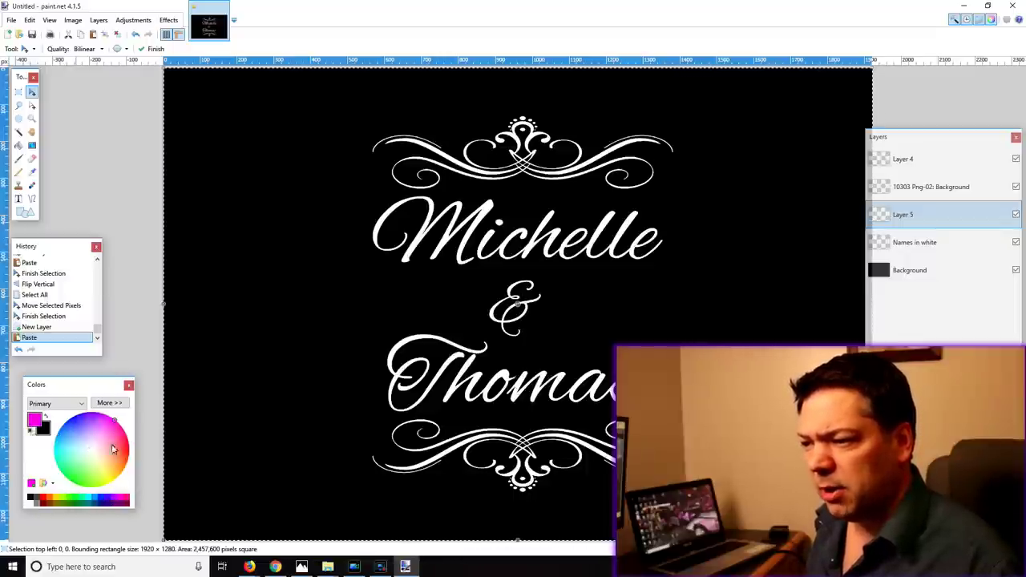
{"action": "left_click", "coordinate": [96, 422]}
{"action": "left_click", "coordinate": [107, 422]}
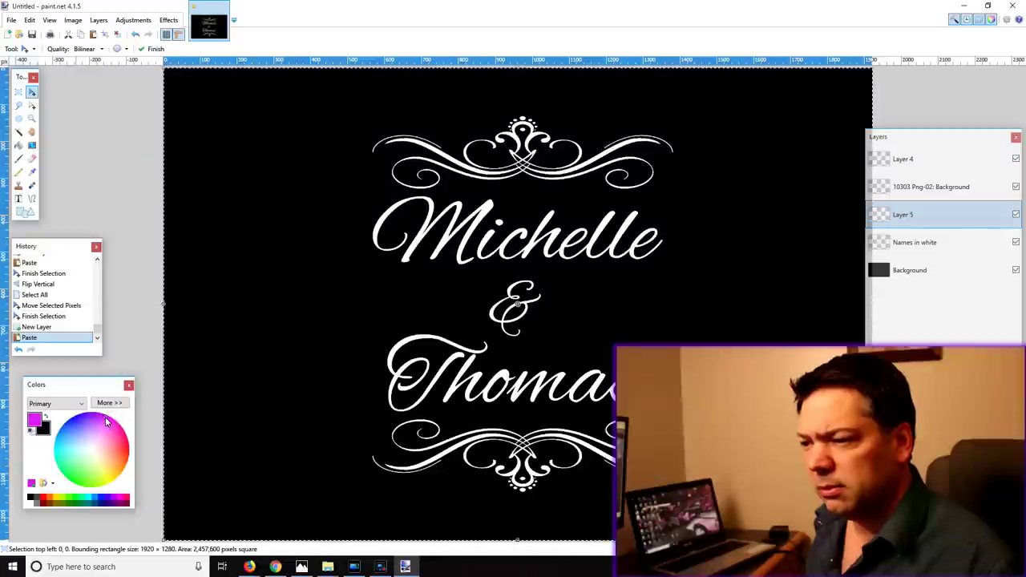
{"action": "left_click", "coordinate": [107, 425]}
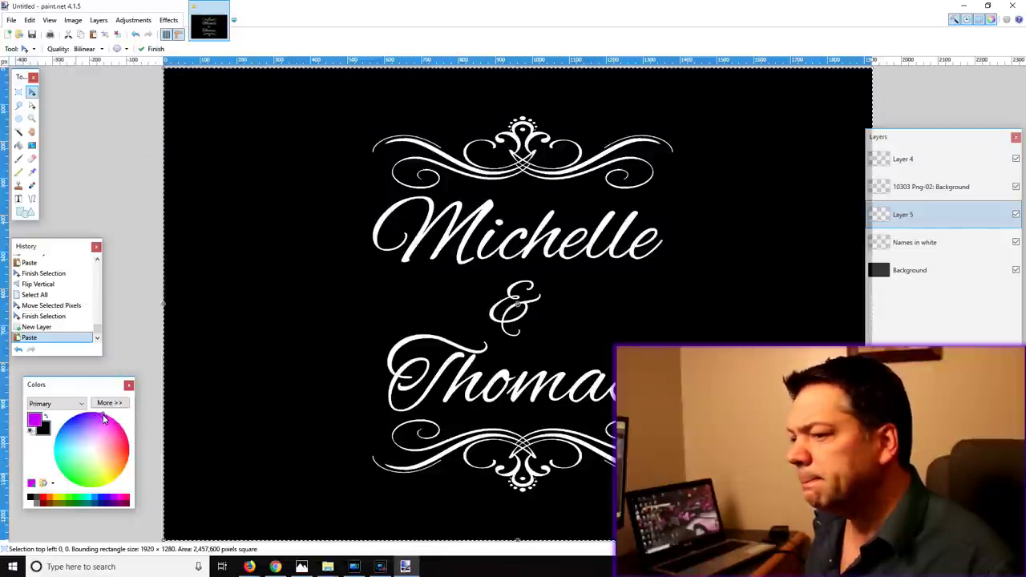
{"action": "left_click", "coordinate": [108, 425]}
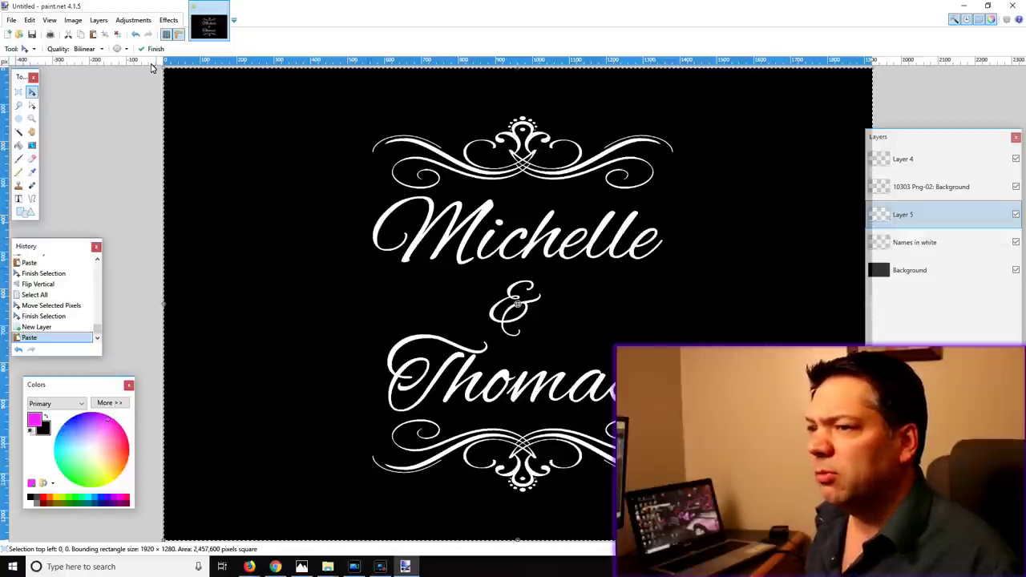
Clear the selection and fill both names and the ampersand on Layer 5 with the pink using the Paint Bucket.
{"action": "left_click", "coordinate": [18, 92]}
{"action": "left_click", "coordinate": [66, 114]}
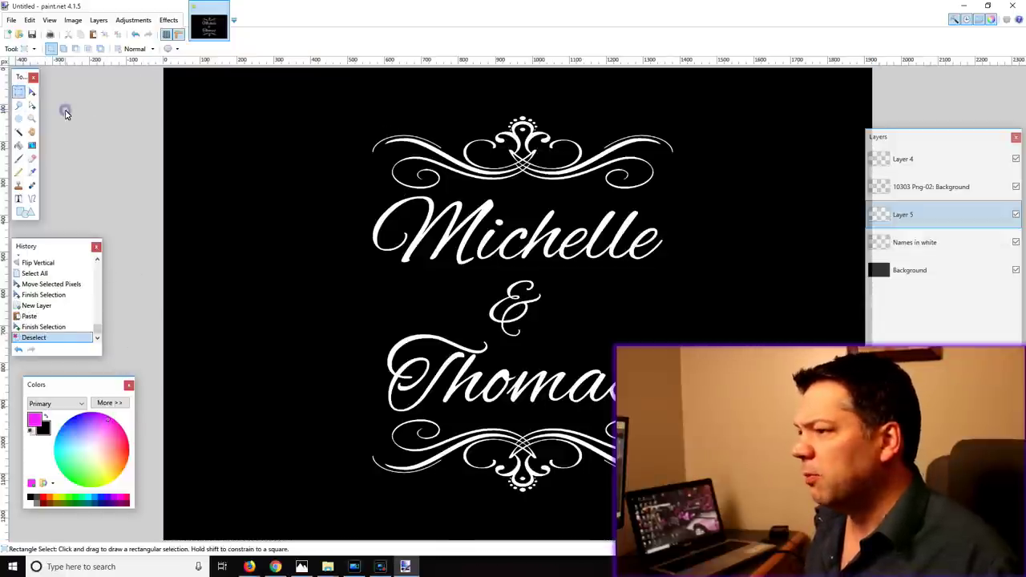
{"action": "left_click", "coordinate": [18, 147]}
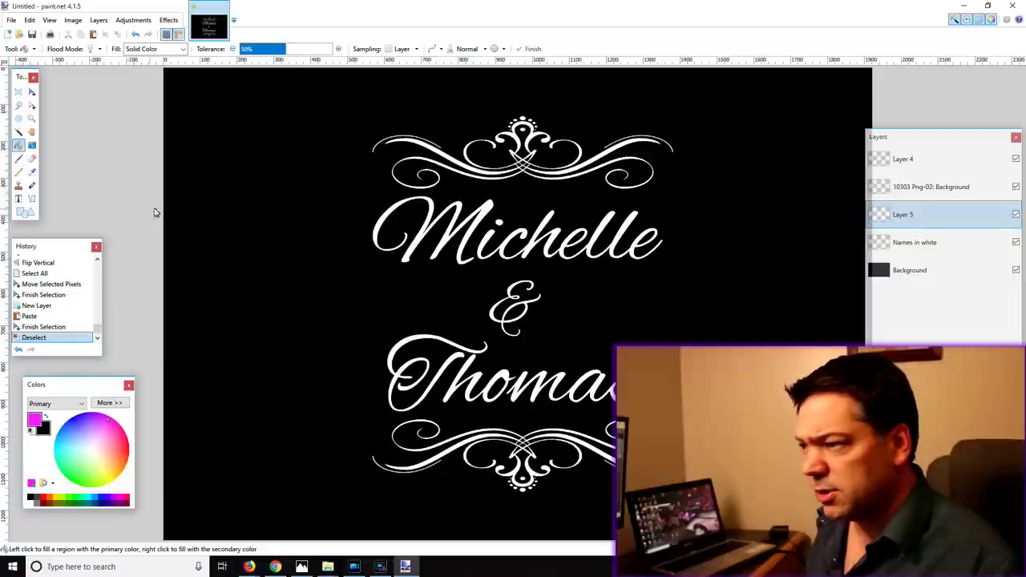
{"action": "left_click", "coordinate": [389, 216]}
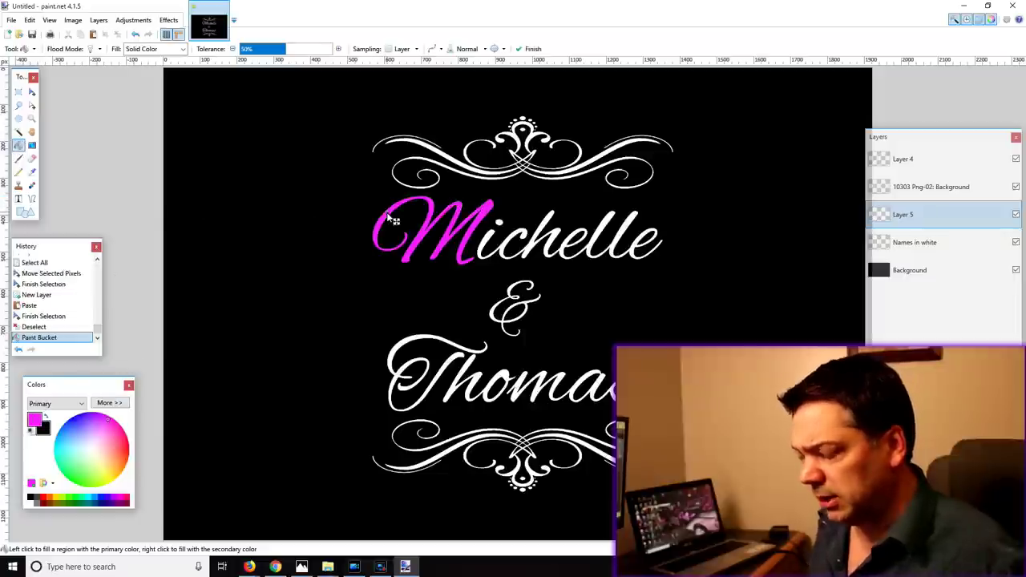
{"action": "left_click", "coordinate": [481, 251]}
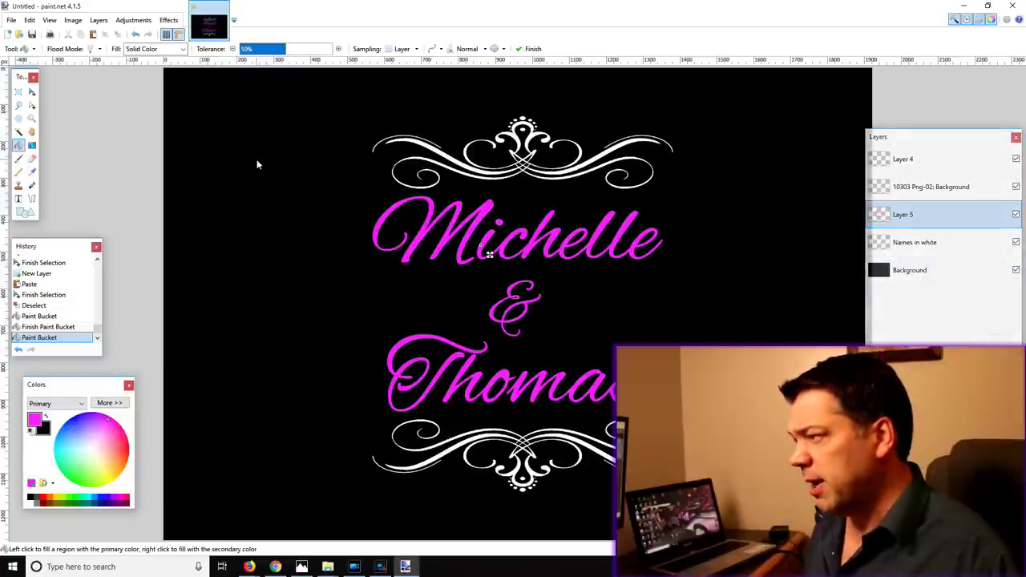
Hide the Background layer and save the image as a flattened PNG named with the couple's names followed by "Pink".
{"action": "left_click", "coordinate": [1015, 271]}
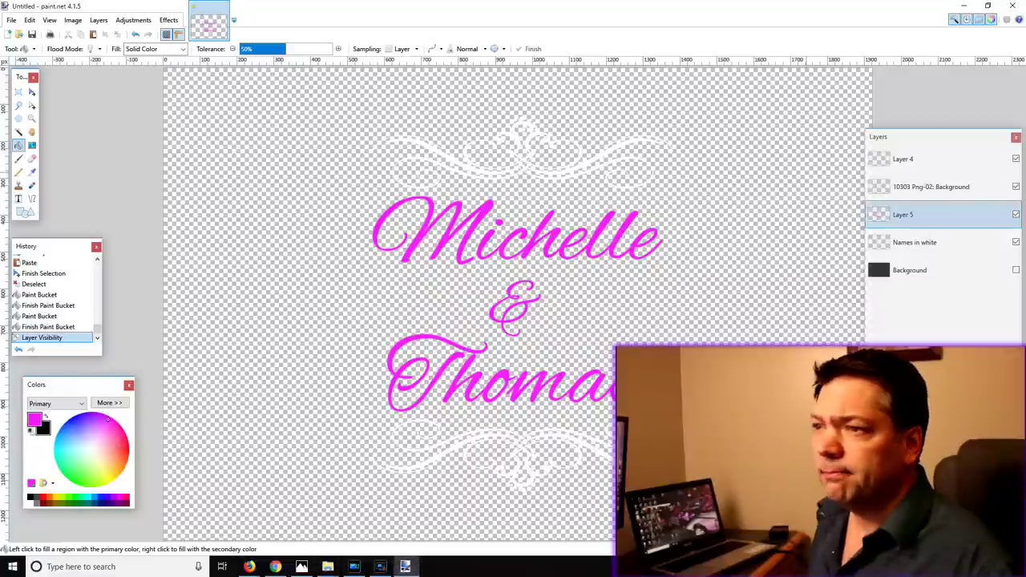
{"action": "left_click", "coordinate": [12, 20]}
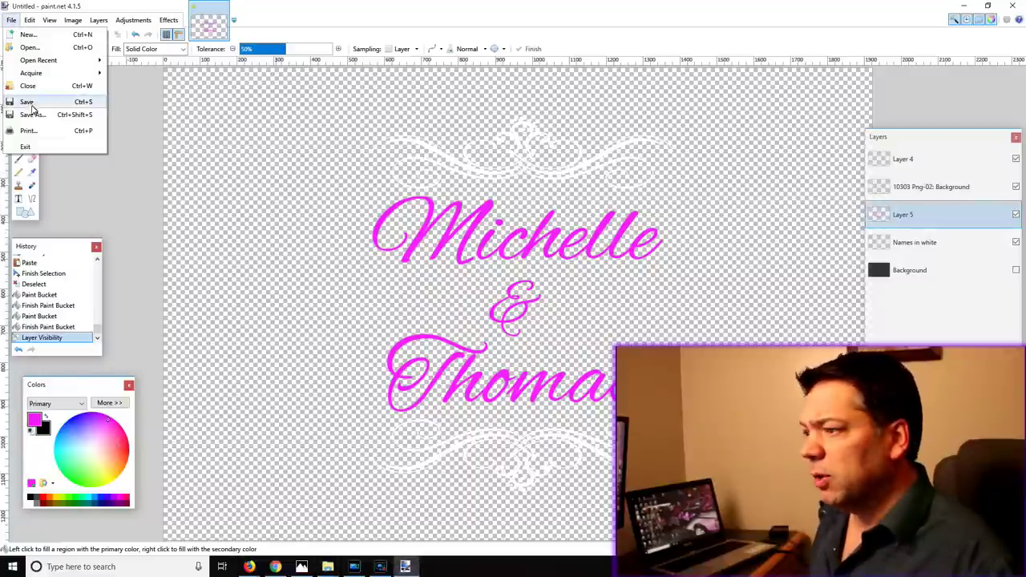
{"action": "left_click", "coordinate": [44, 111]}
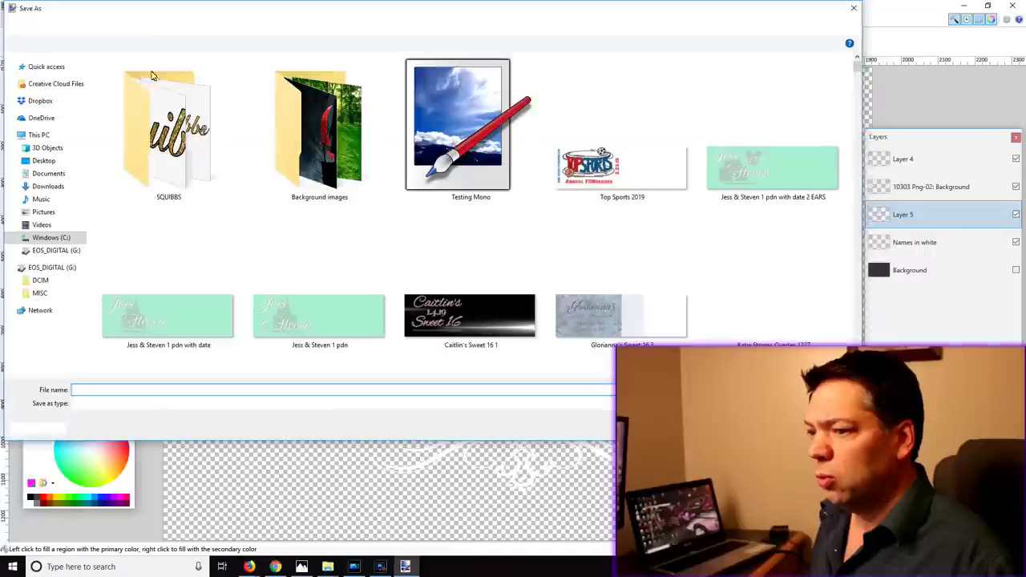
{"action": "left_click", "coordinate": [108, 404]}
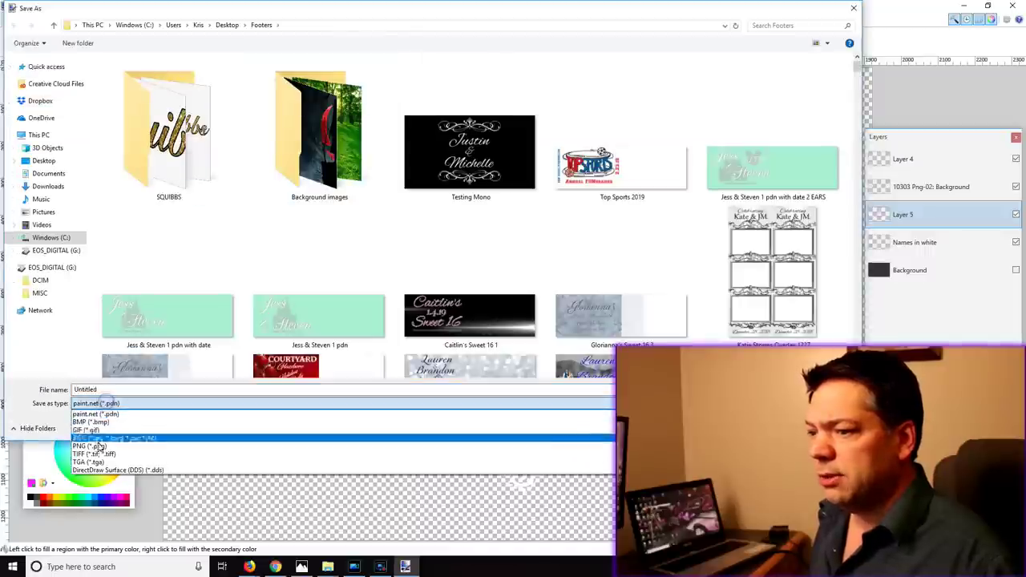
{"action": "left_click", "coordinate": [102, 450]}
{"action": "double_click", "coordinate": [108, 393]}
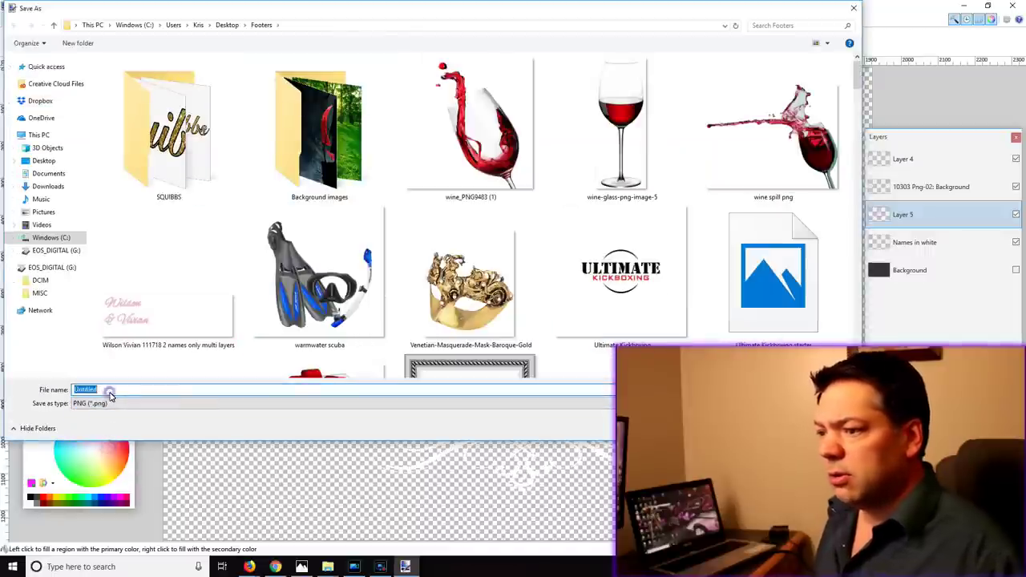
{"action": "type", "text": "Michelle & Thomas"}
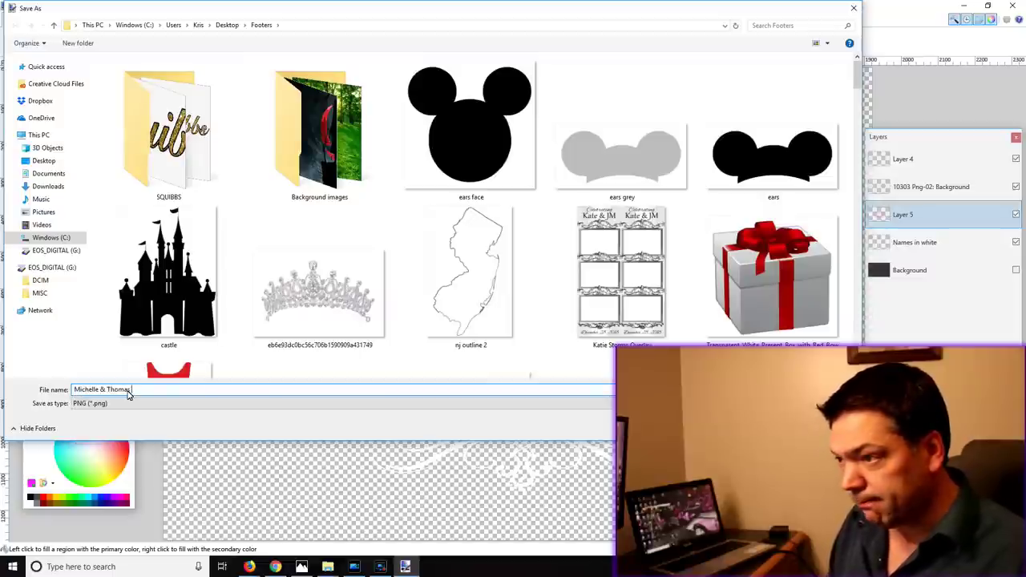
{"action": "type", "text": " Pink"}
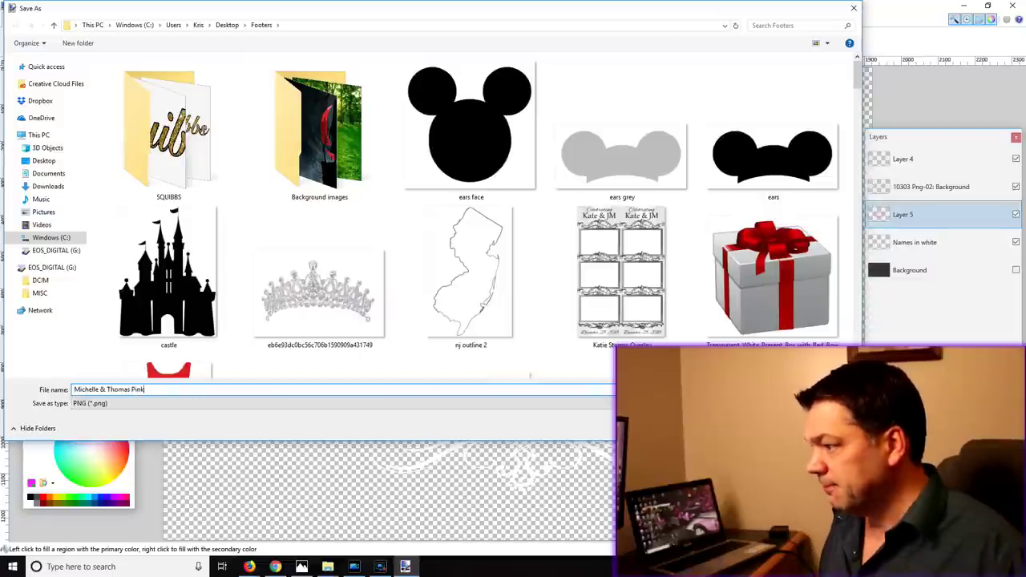
{"action": "key", "text": "Return"}
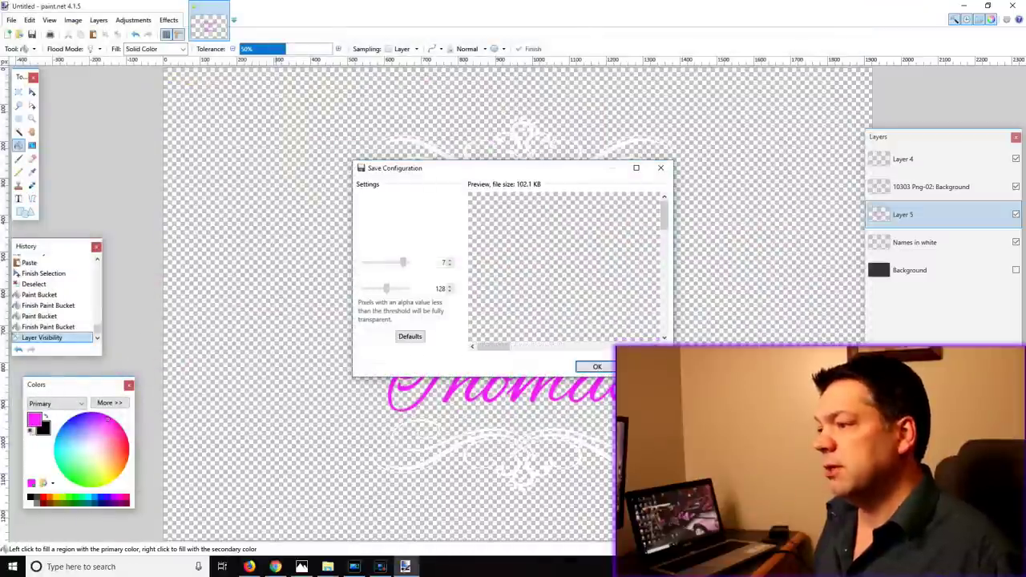
{"action": "left_click", "coordinate": [595, 368]}
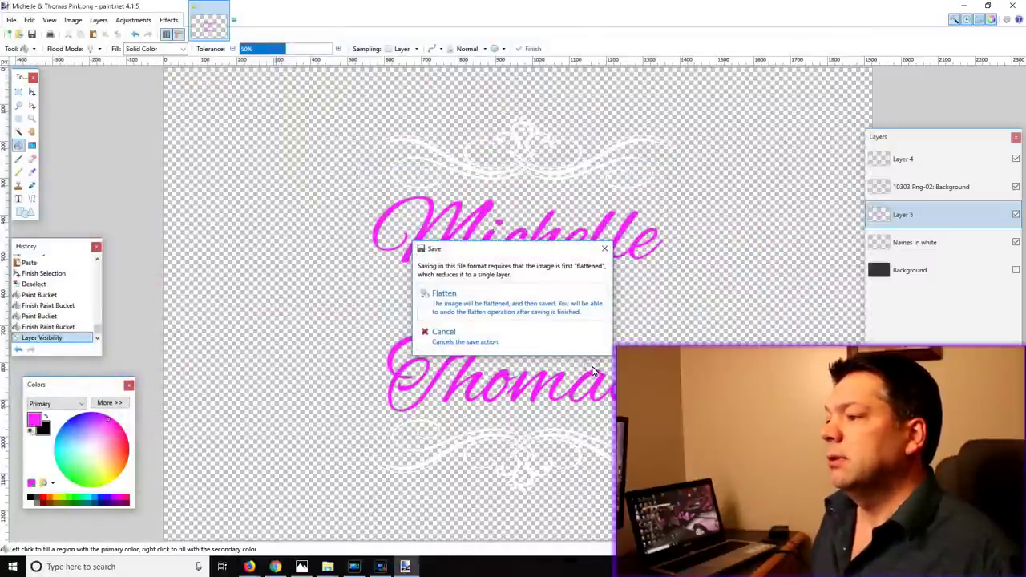
{"action": "left_click", "coordinate": [516, 313]}
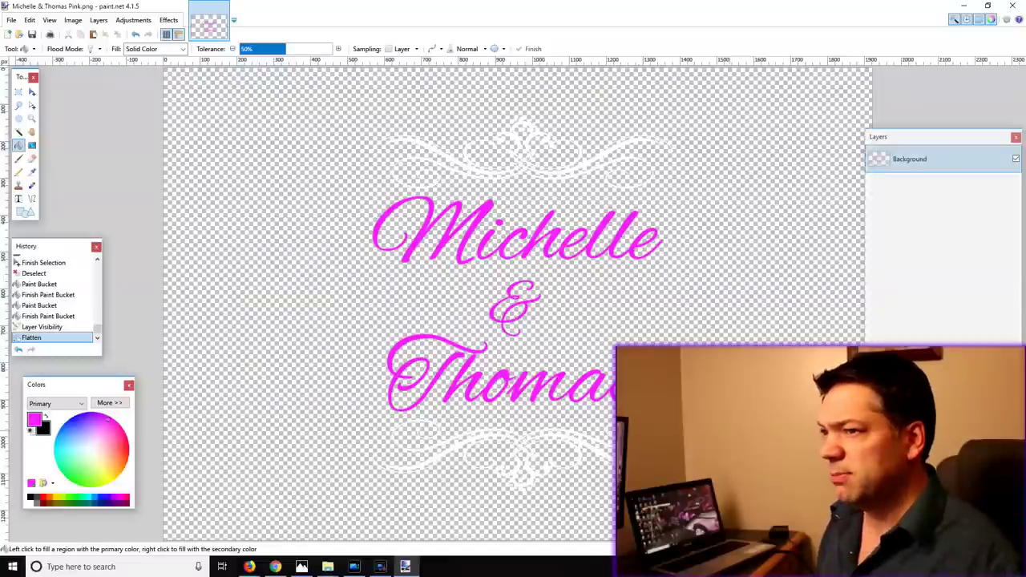
Undo the flatten and hide Layer 5, keeping the Background layer hidden, to leave the white names on transparency.
{"action": "left_click", "coordinate": [136, 34]}
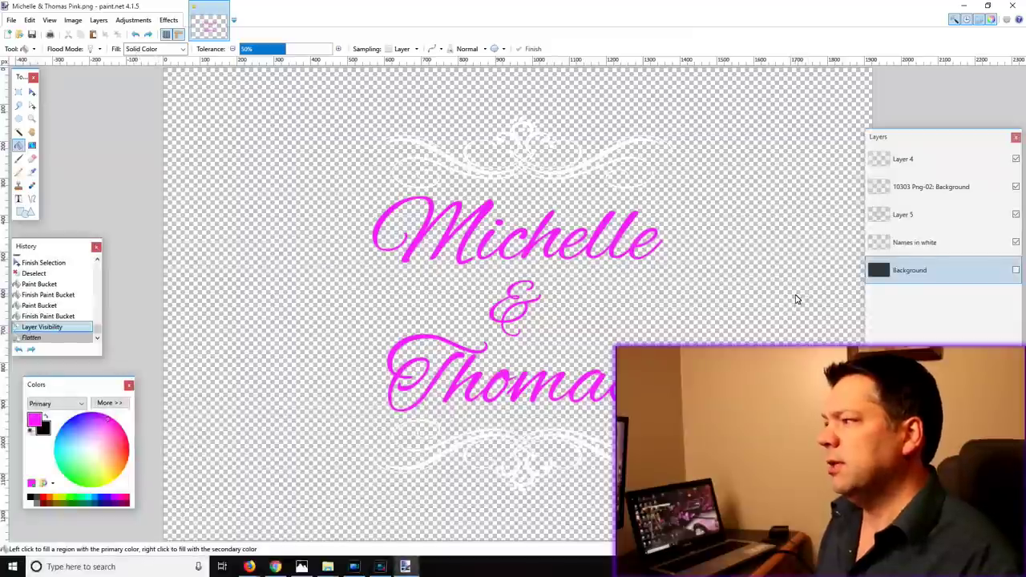
{"action": "left_click", "coordinate": [1016, 216]}
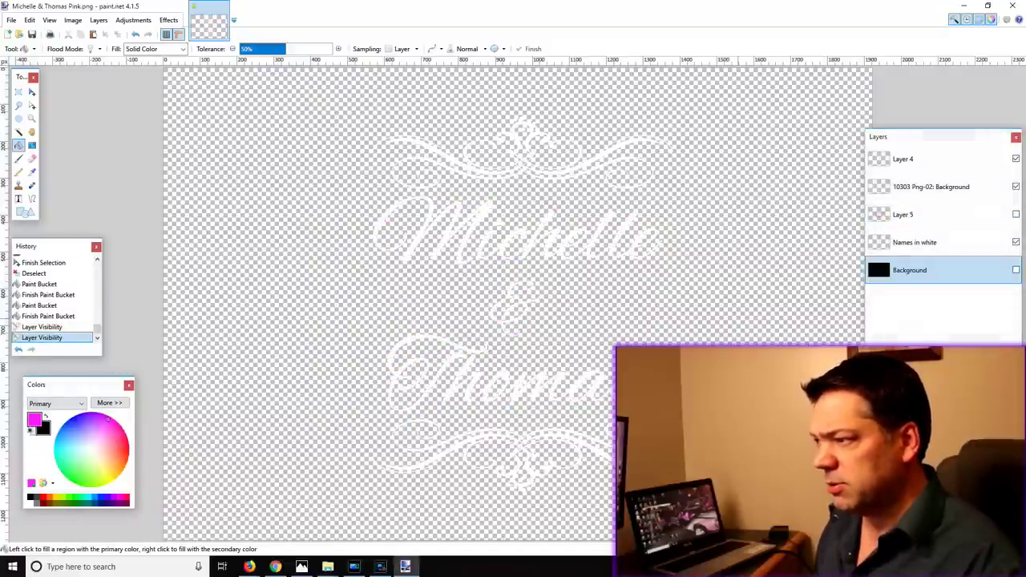
{"action": "left_click", "coordinate": [1016, 270]}
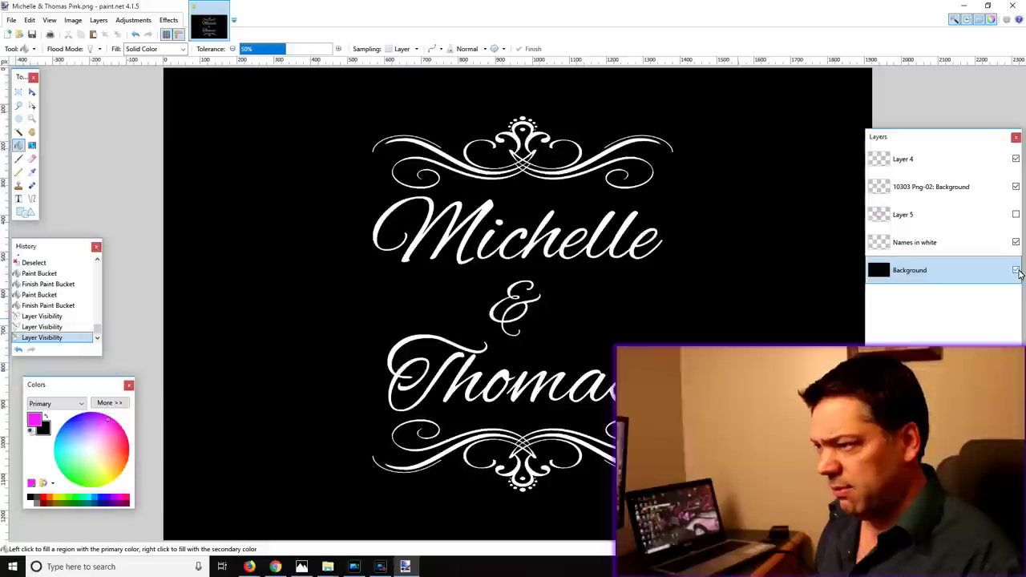
{"action": "left_click", "coordinate": [1015, 271]}
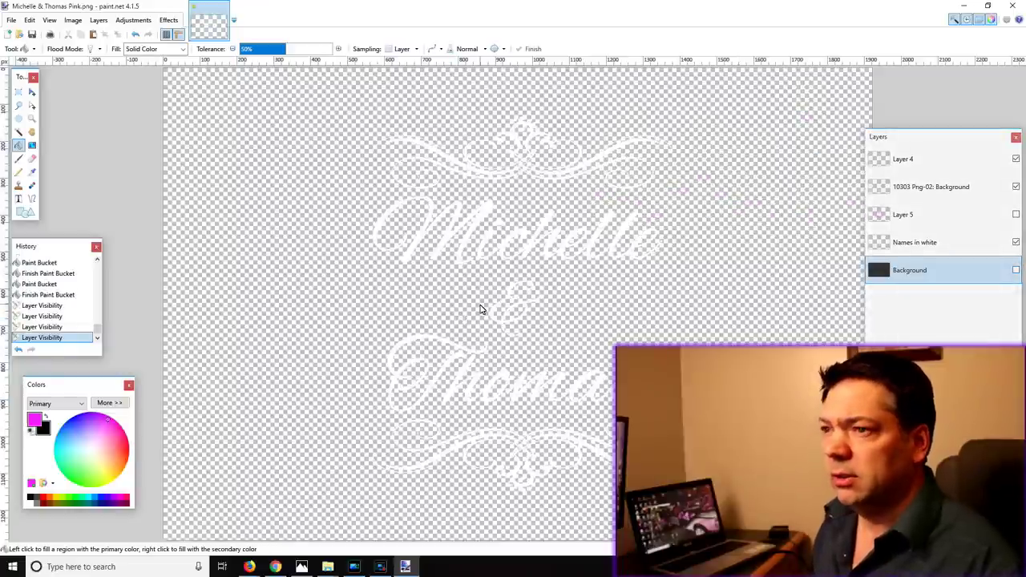
Save the white version with transparency as a PNG named with the couple's names followed by "White".
{"action": "left_click", "coordinate": [11, 20]}
{"action": "left_click", "coordinate": [32, 115]}
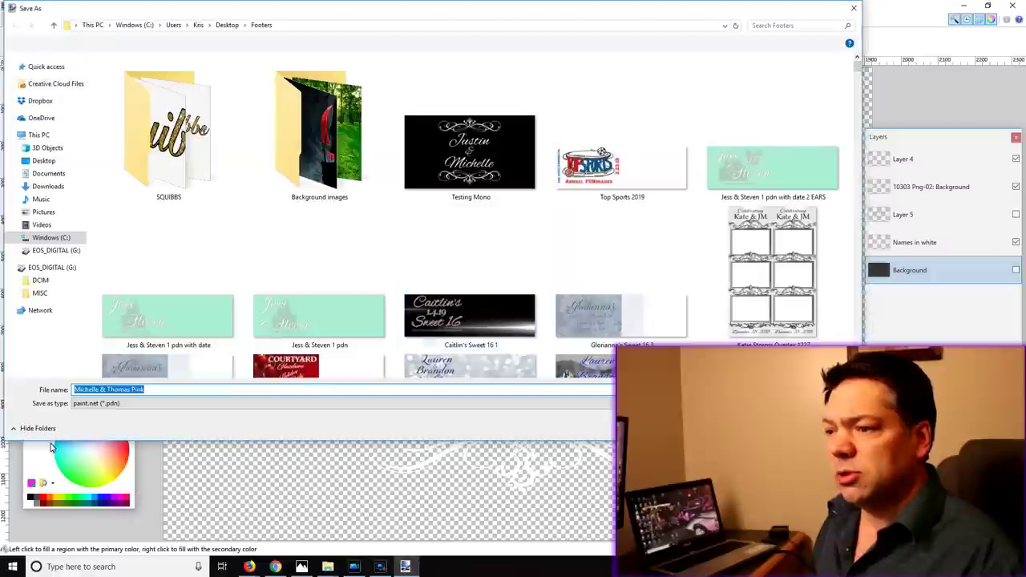
{"action": "left_click", "coordinate": [166, 390]}
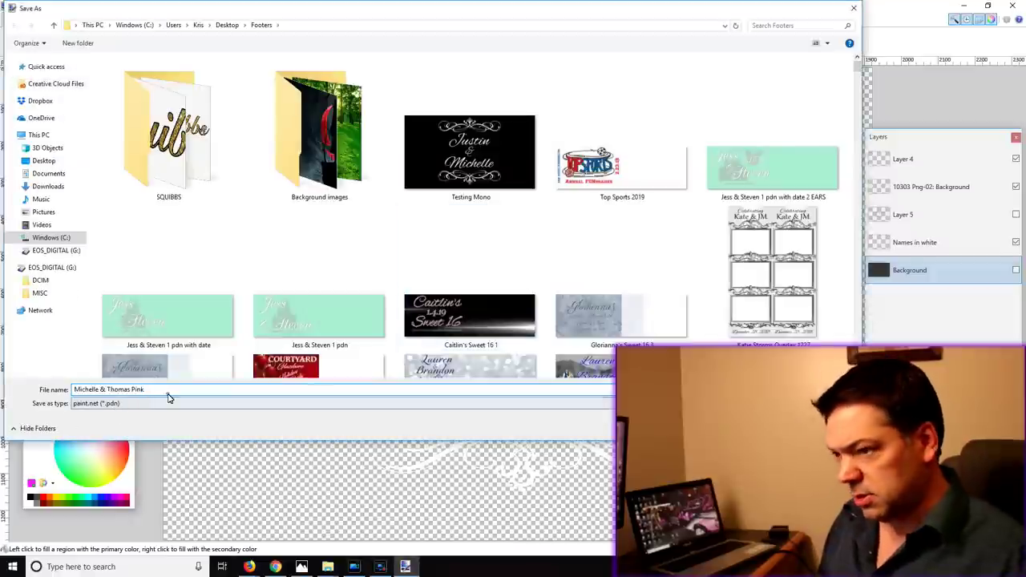
{"action": "key", "text": "BackSpace"}
{"action": "key", "text": "BackSpace"}
{"action": "key", "text": "BackSpace"}
{"action": "key", "text": "BackSpace"}
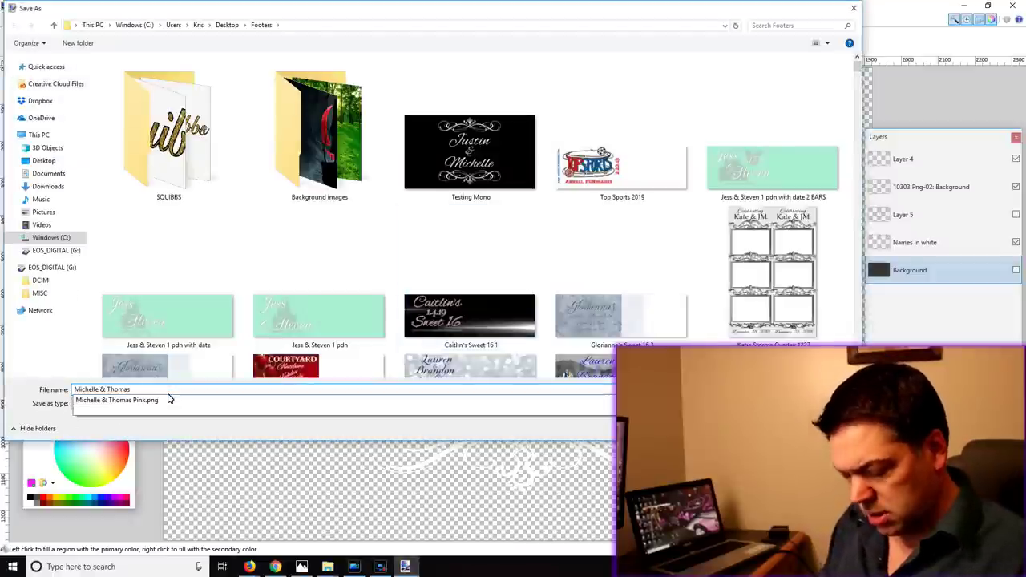
{"action": "type", "text": "White"}
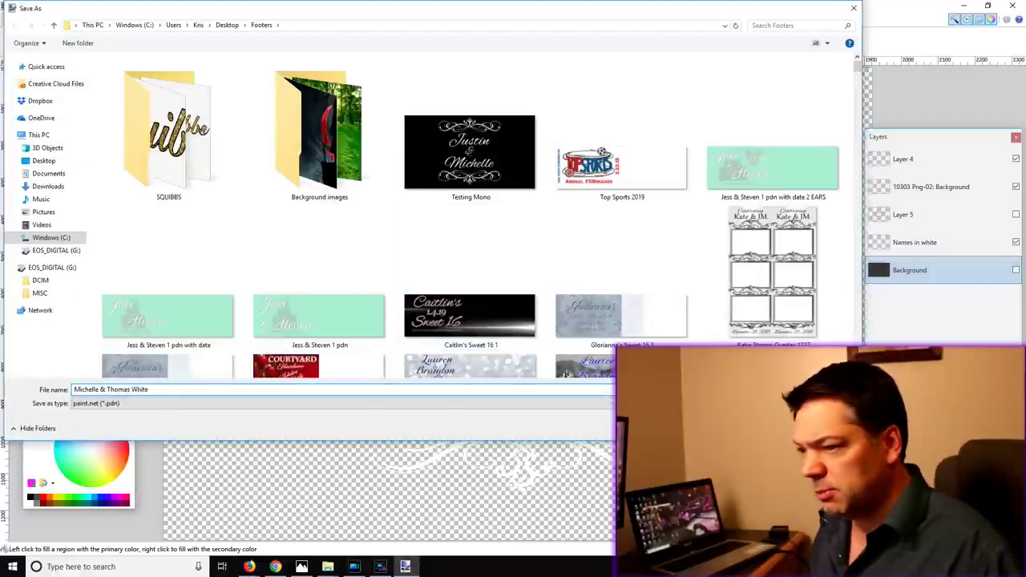
{"action": "left_click", "coordinate": [321, 409]}
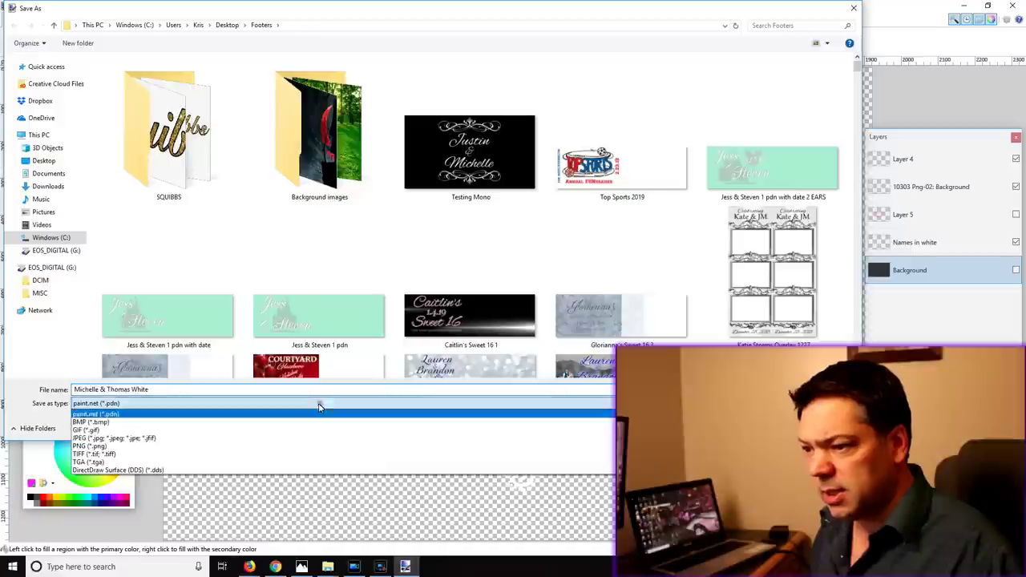
{"action": "left_click", "coordinate": [164, 448]}
{"action": "key", "text": "Return"}
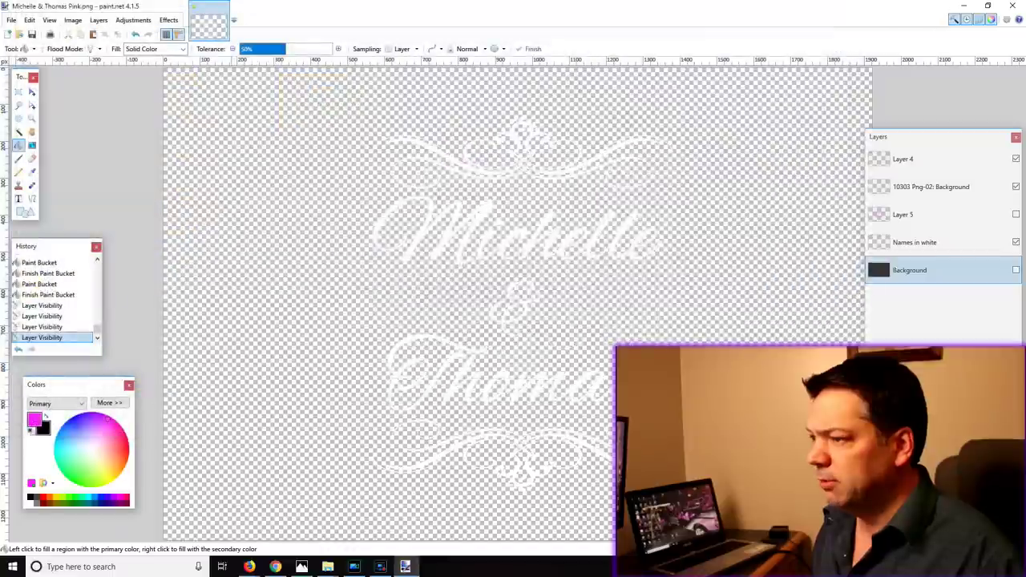
{"action": "left_click", "coordinate": [595, 368]}
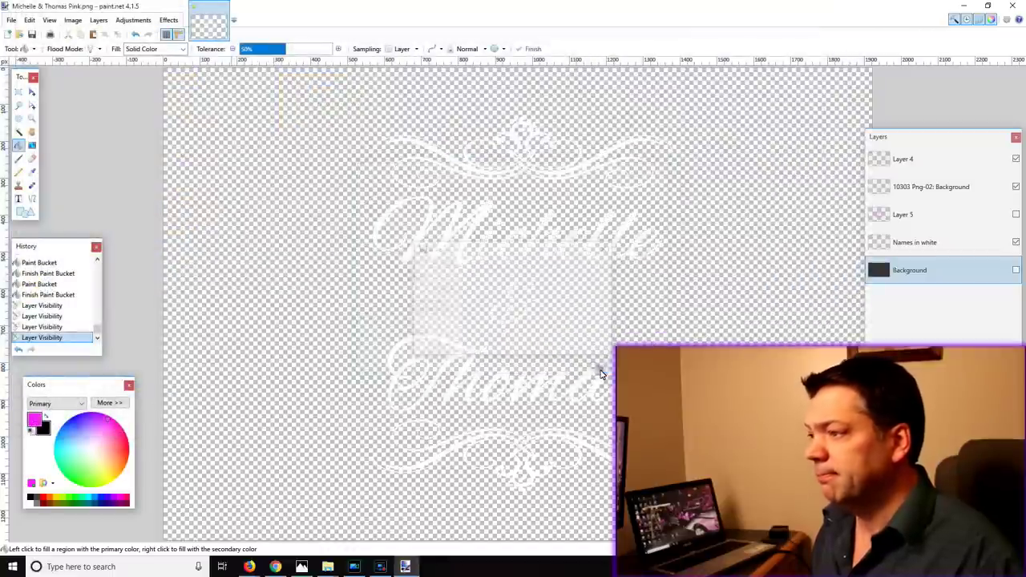
{"action": "left_click", "coordinate": [557, 305]}
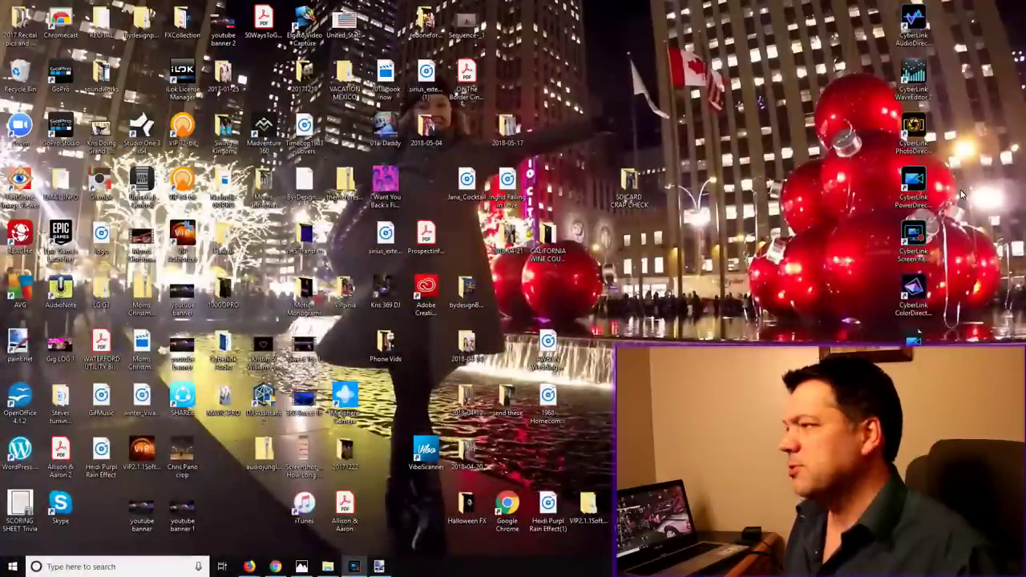
Switch to CyberLink PowerDirector and start a new untitled project.
{"action": "left_click", "coordinate": [918, 188]}
{"action": "double_click", "coordinate": [918, 193]}
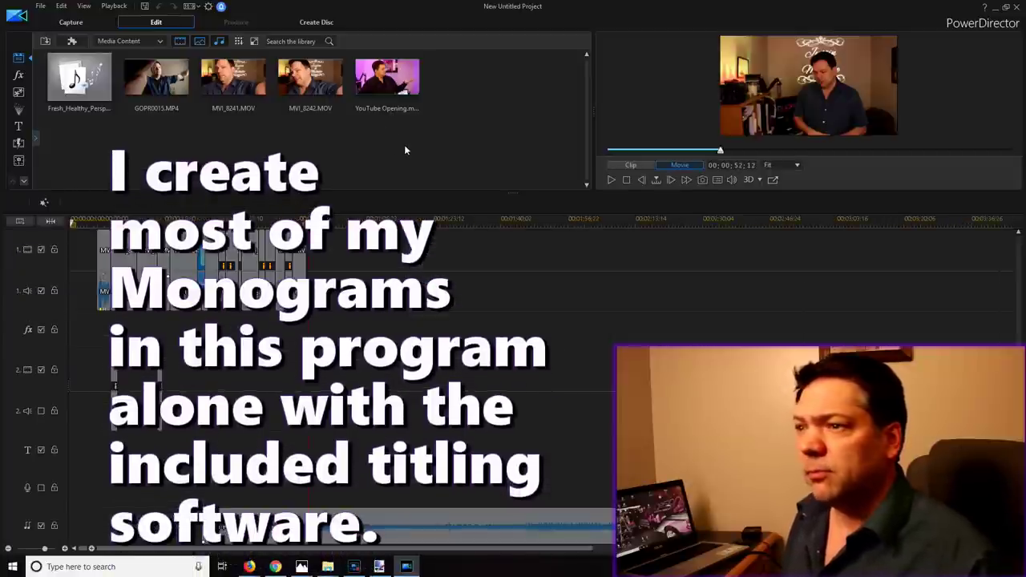
{"action": "left_click", "coordinate": [42, 6]}
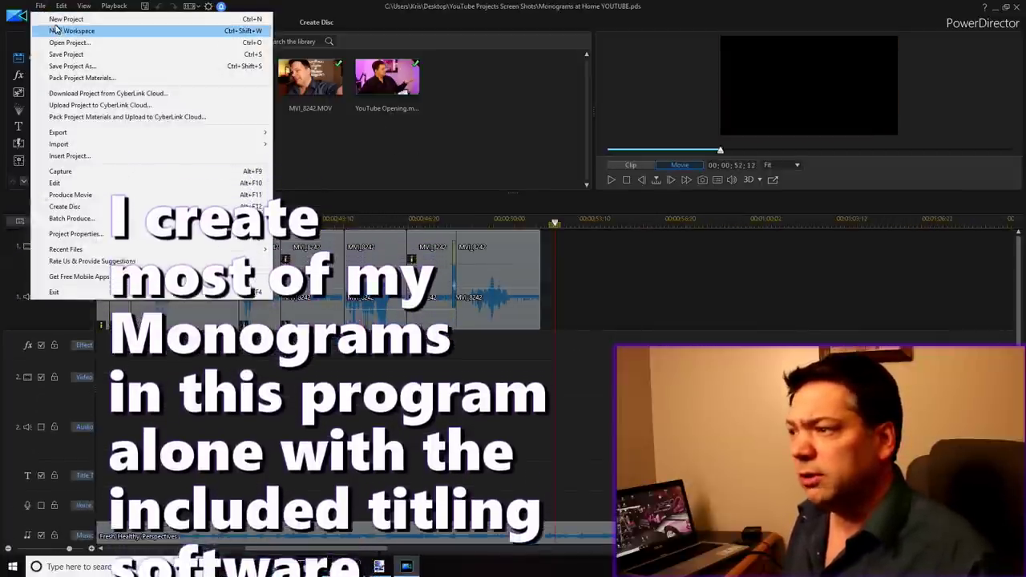
{"action": "left_click", "coordinate": [56, 27]}
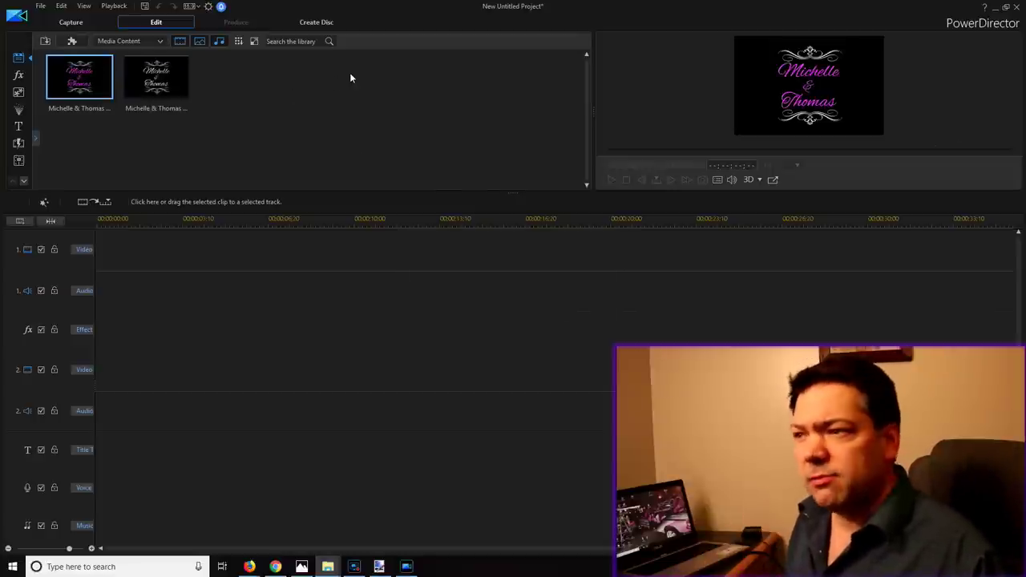
Place the white monogram at the start of video track 1 and the pink monogram directly after it.
{"action": "left_click", "coordinate": [136, 87]}
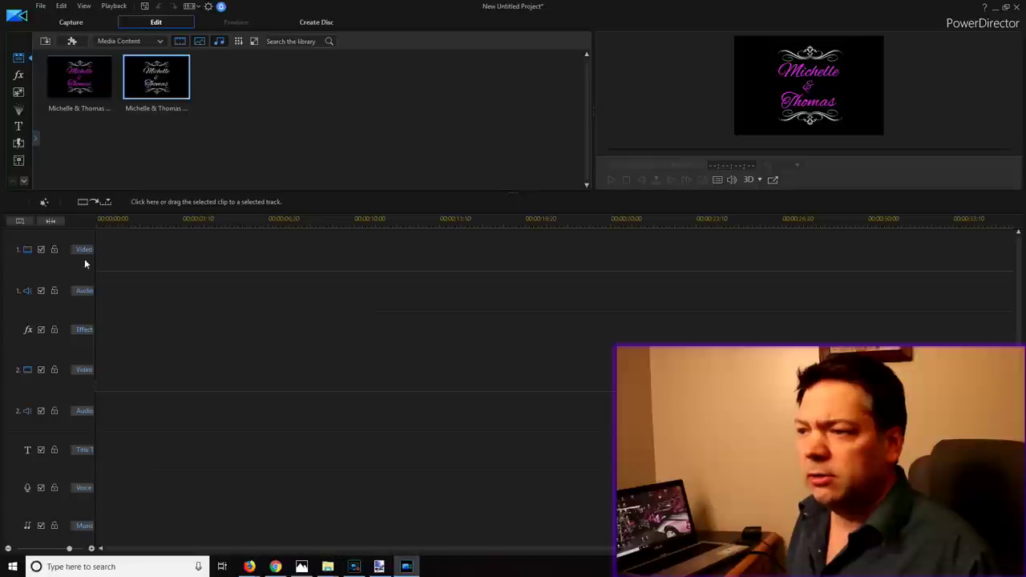
{"action": "left_click_drag", "start_coordinate": [117, 281], "coordinate": [72, 260]}
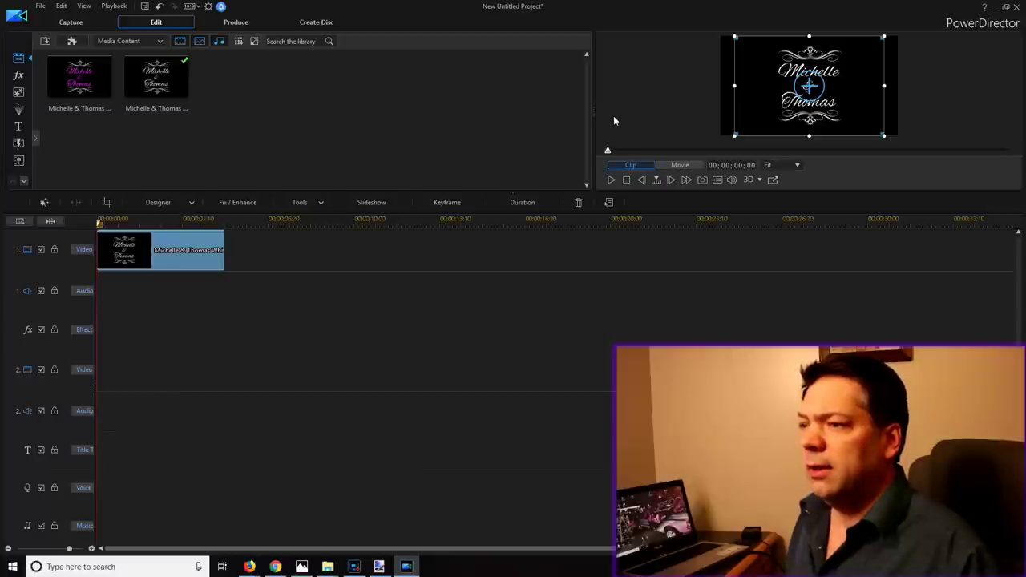
{"action": "left_click_drag", "start_coordinate": [255, 259], "coordinate": [227, 259]}
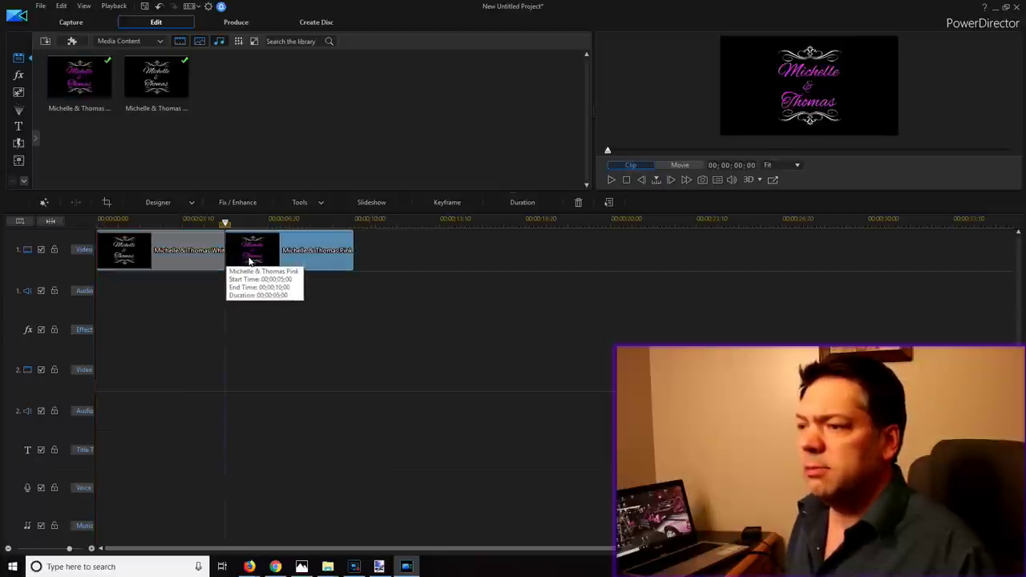
Enlarge the preview area and play the white-to-pink sequence from the start to check the color change.
{"action": "left_click_drag", "start_coordinate": [225, 221], "coordinate": [202, 221]}
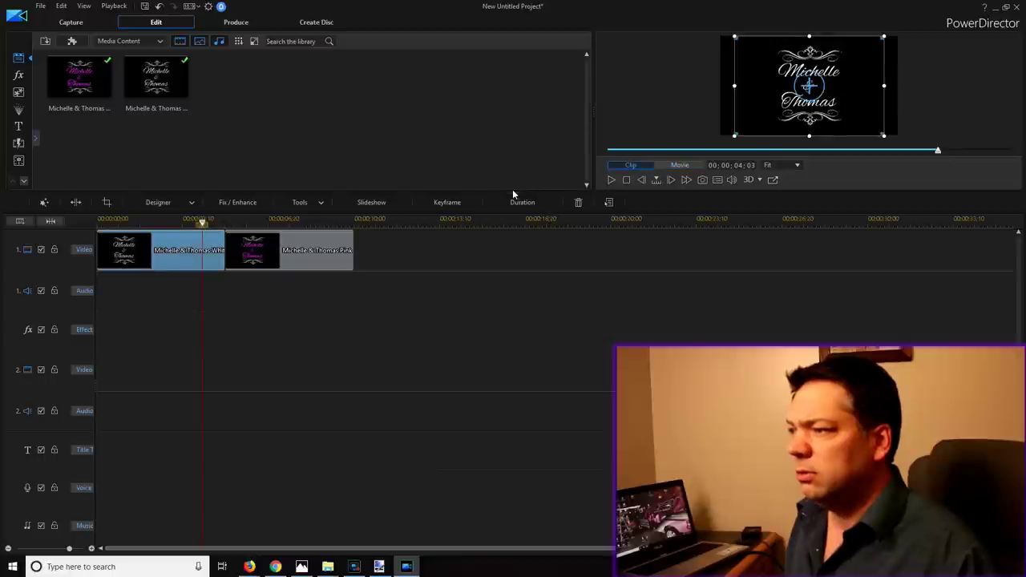
{"action": "left_click_drag", "start_coordinate": [511, 196], "coordinate": [502, 303]}
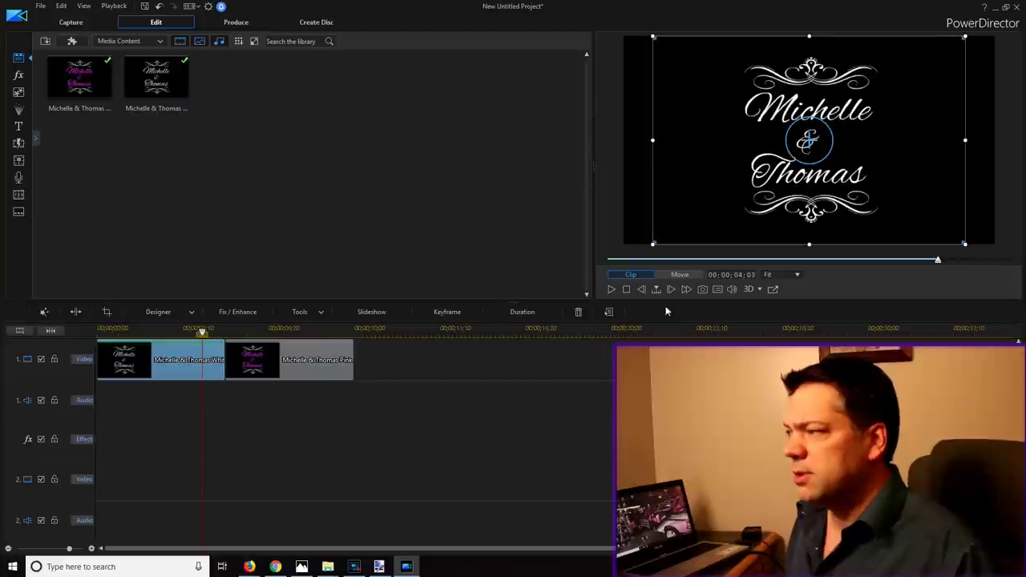
{"action": "left_click_drag", "start_coordinate": [938, 263], "coordinate": [563, 268]}
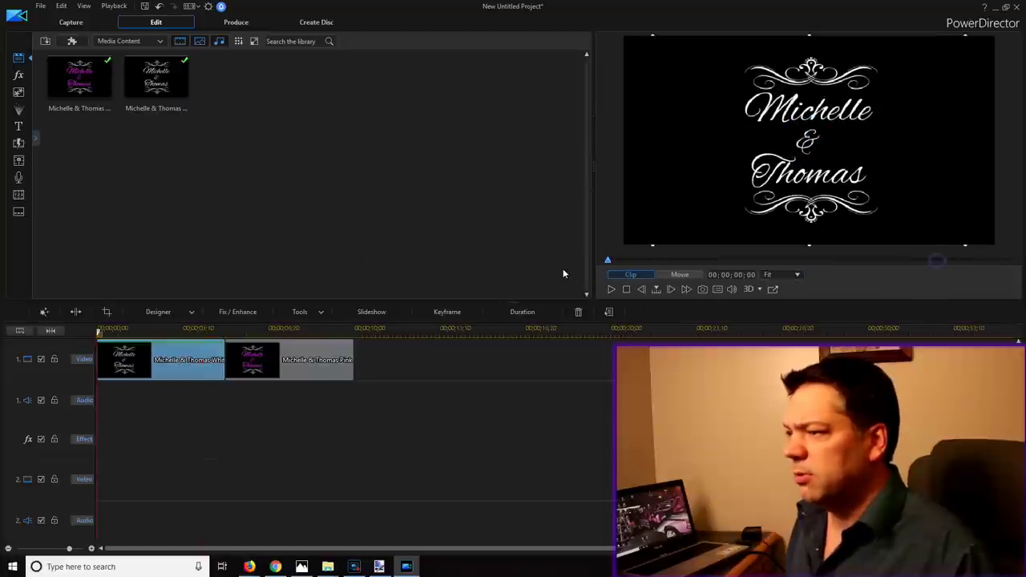
{"action": "left_click", "coordinate": [611, 292]}
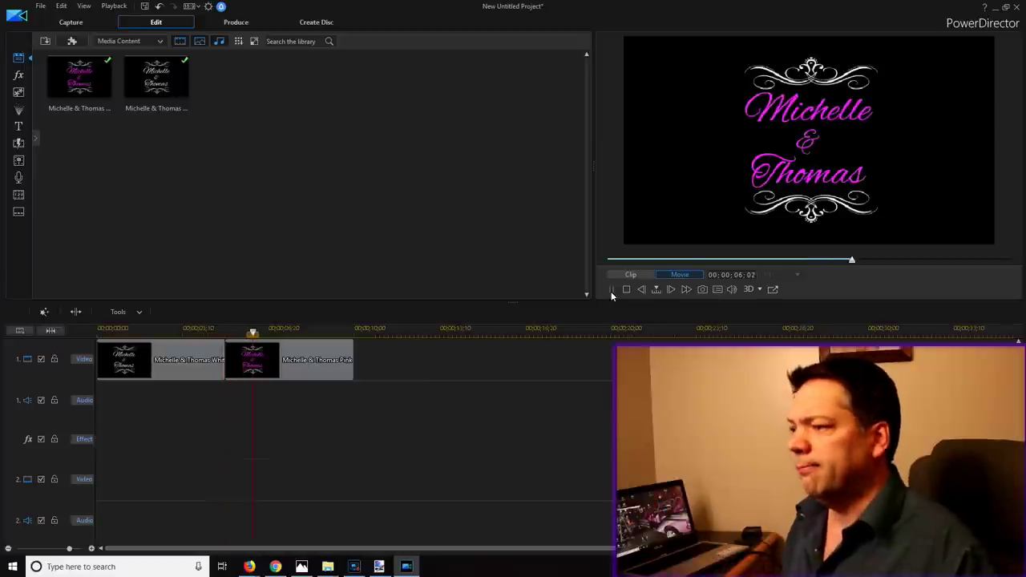
{"action": "left_click", "coordinate": [611, 290]}
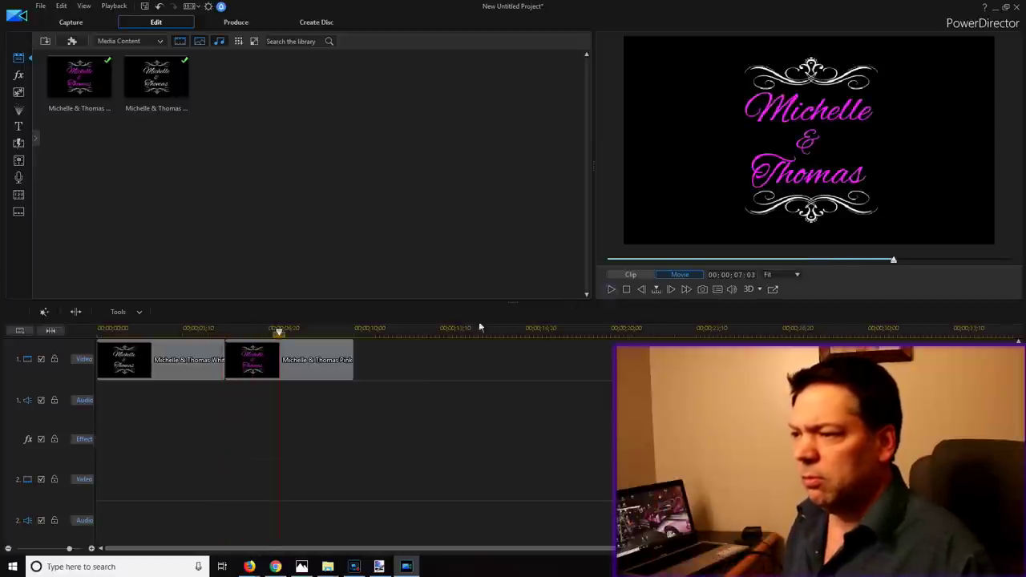
Browse the transition categories and add the Burning transition from Special between the white and pink clips.
{"action": "left_click", "coordinate": [300, 375]}
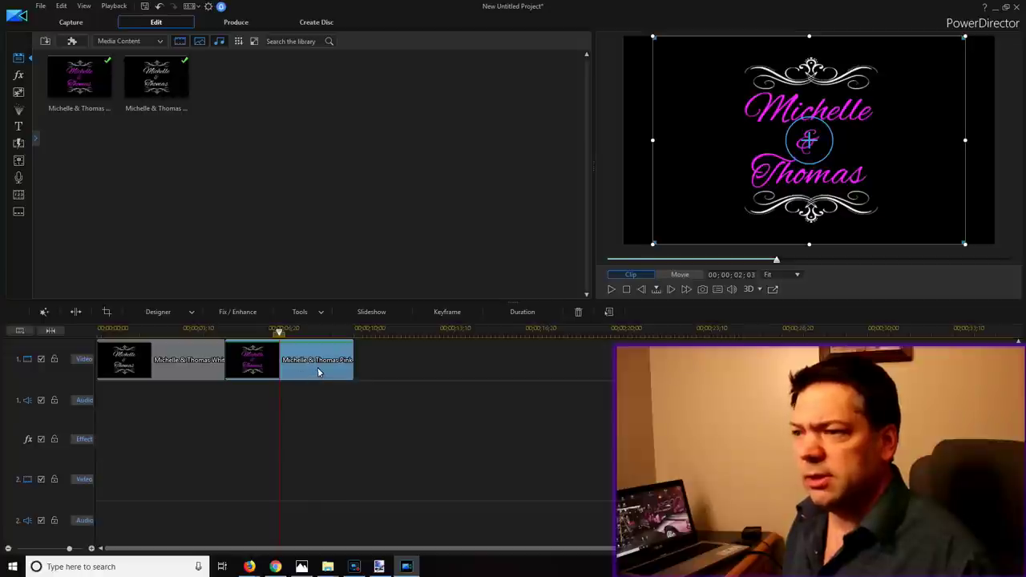
{"action": "left_click", "coordinate": [18, 144]}
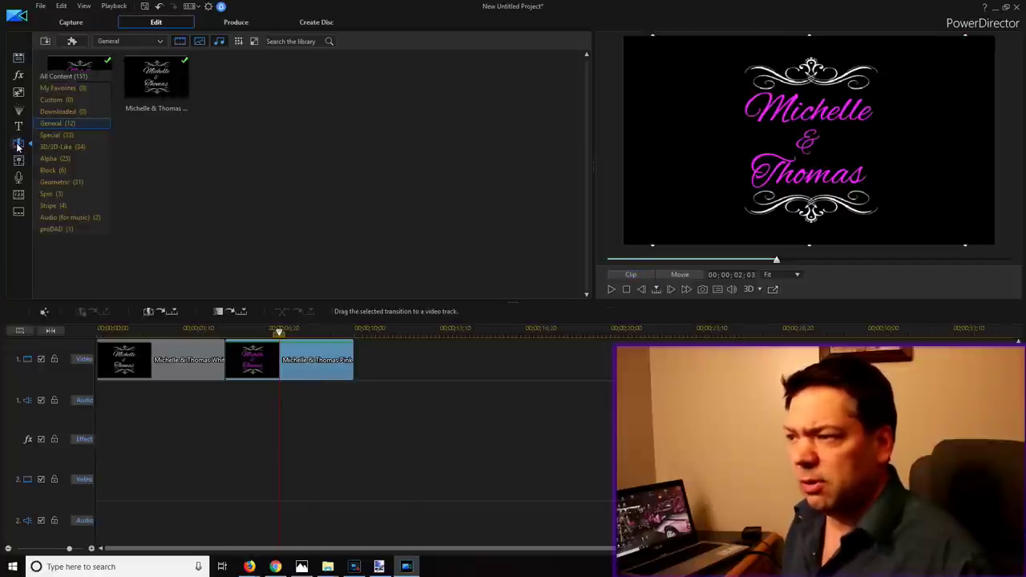
{"action": "left_click", "coordinate": [59, 160]}
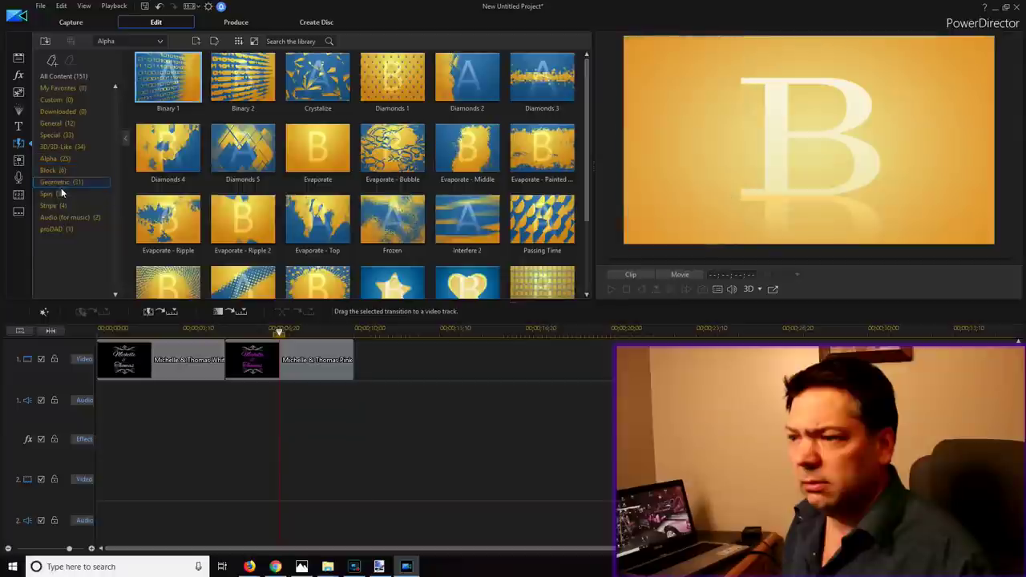
{"action": "left_click", "coordinate": [61, 184]}
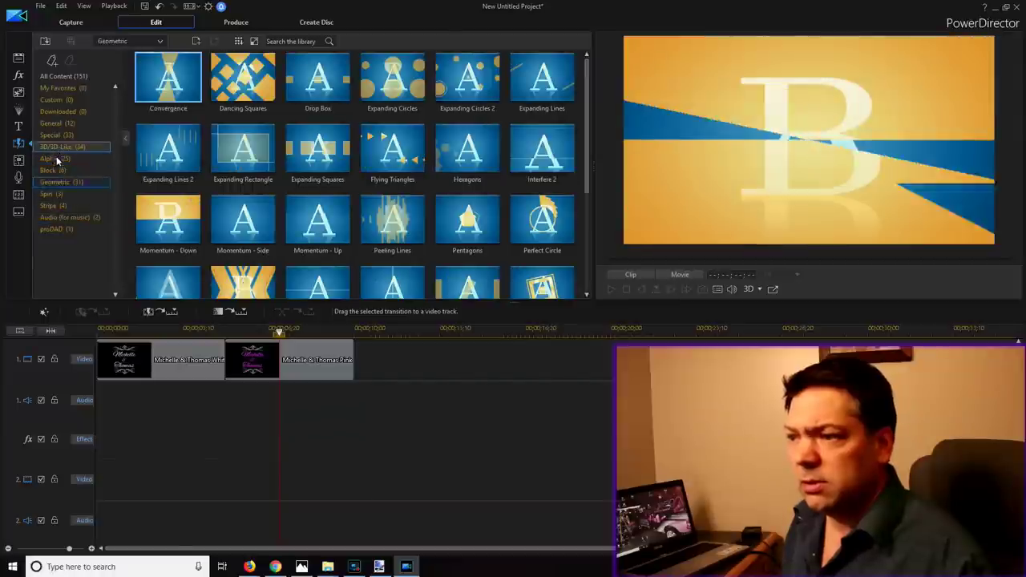
{"action": "left_click", "coordinate": [57, 136]}
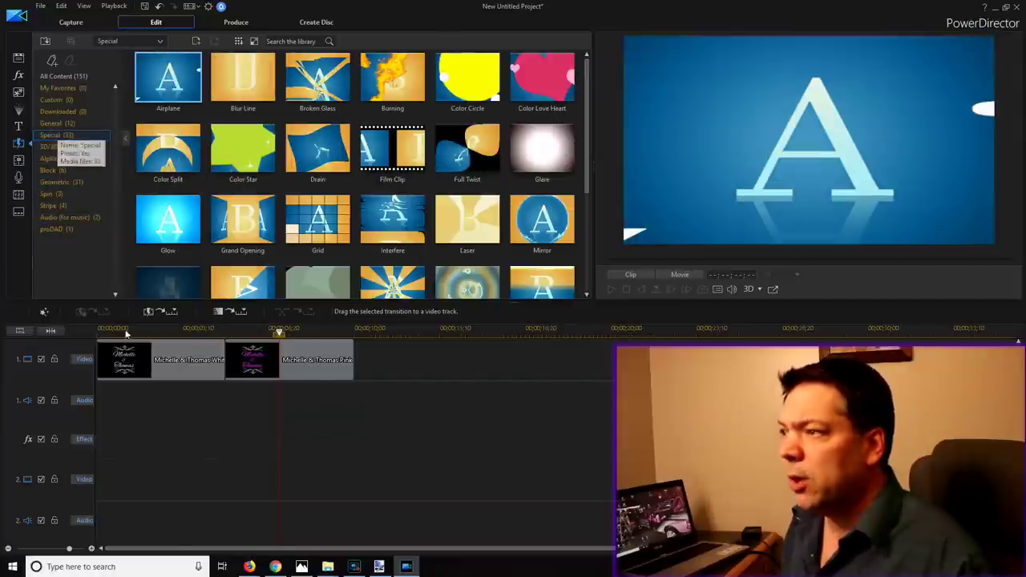
{"action": "left_click_drag", "start_coordinate": [197, 377], "coordinate": [219, 367]}
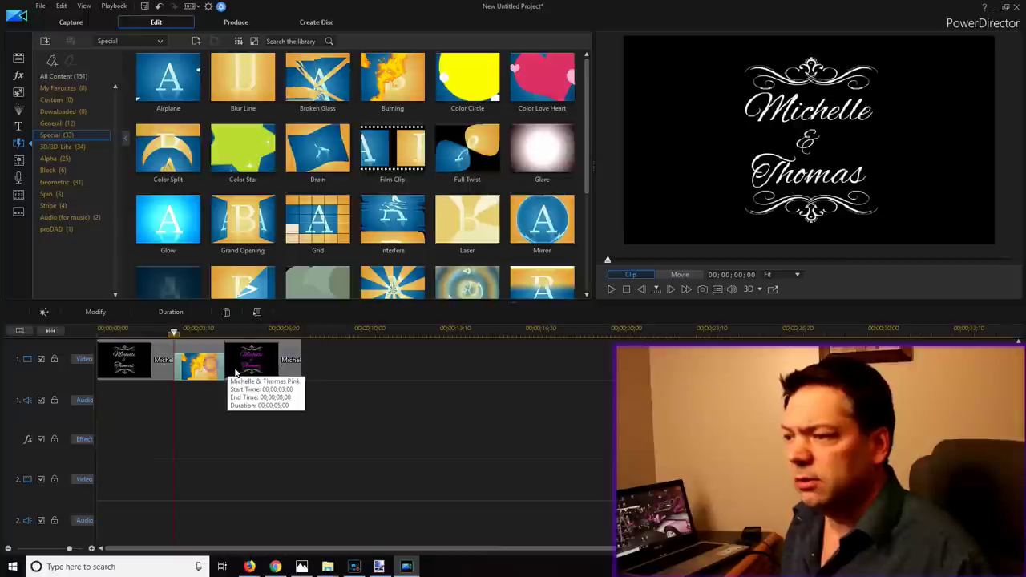
Set the Burning transition's behavior to Cross and its duration to 4 seconds.
{"action": "double_click", "coordinate": [216, 370]}
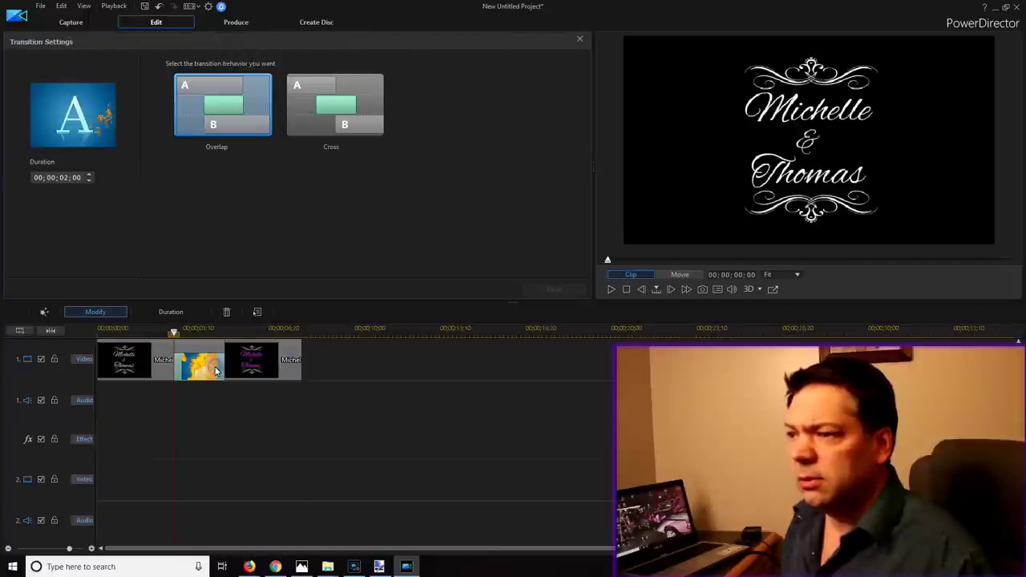
{"action": "left_click", "coordinate": [319, 124]}
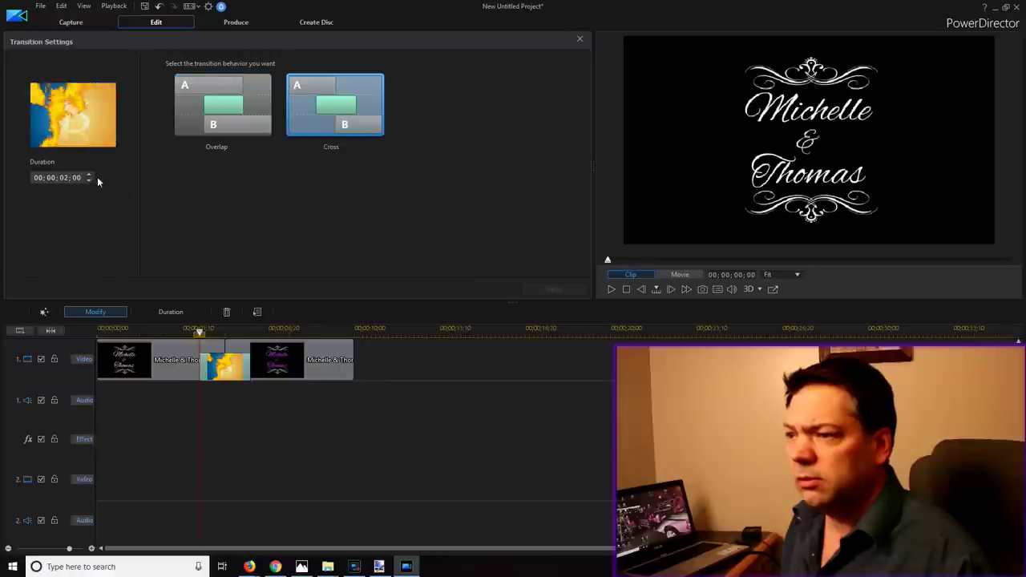
{"action": "left_click", "coordinate": [68, 179]}
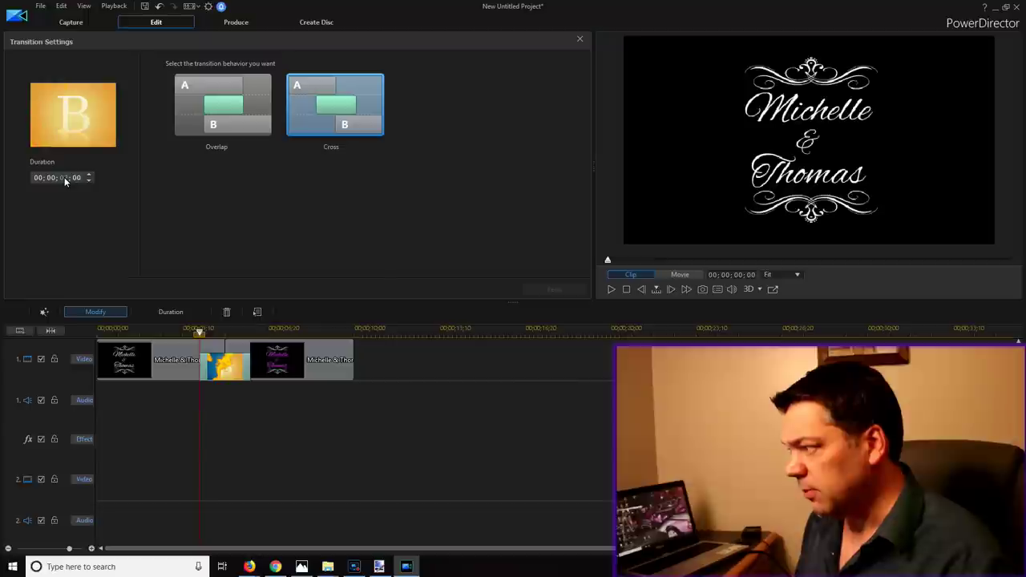
{"action": "type", "text": "2"}
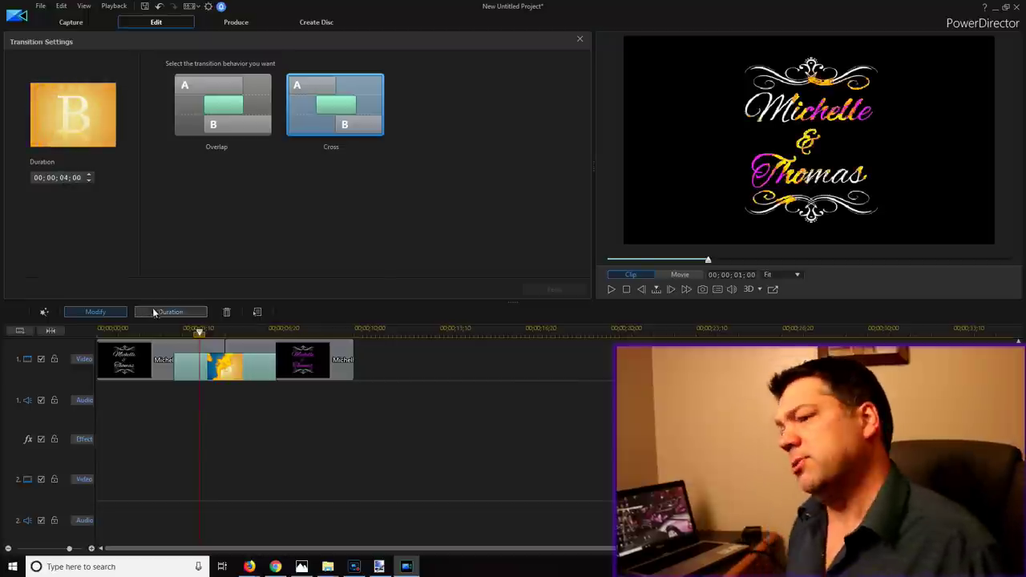
Play the timeline from the beginning to review the Burning transition between the two monograms.
{"action": "left_click_drag", "start_coordinate": [198, 333], "coordinate": [173, 332]}
{"action": "left_click", "coordinate": [100, 332]}
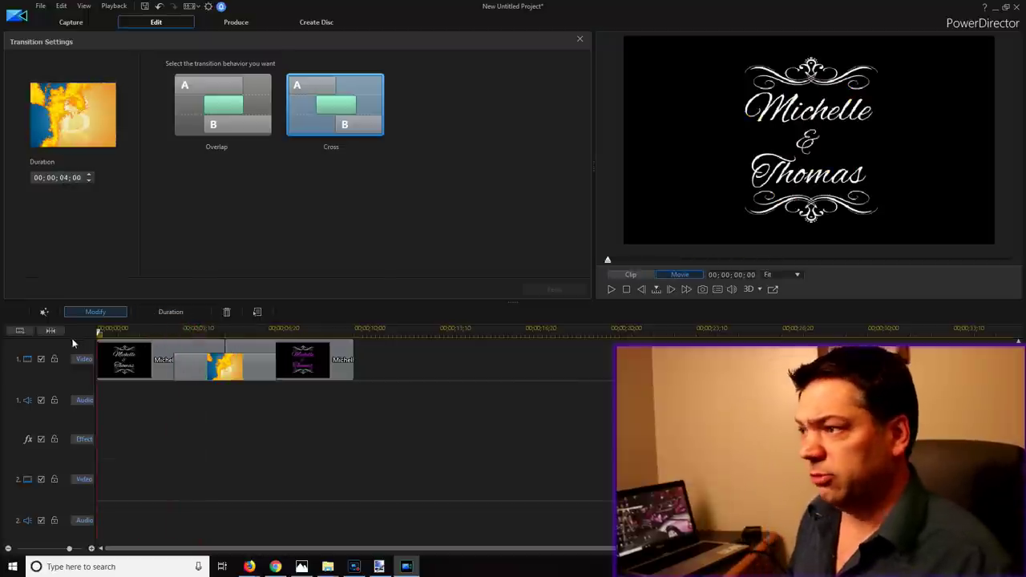
{"action": "left_click", "coordinate": [611, 290]}
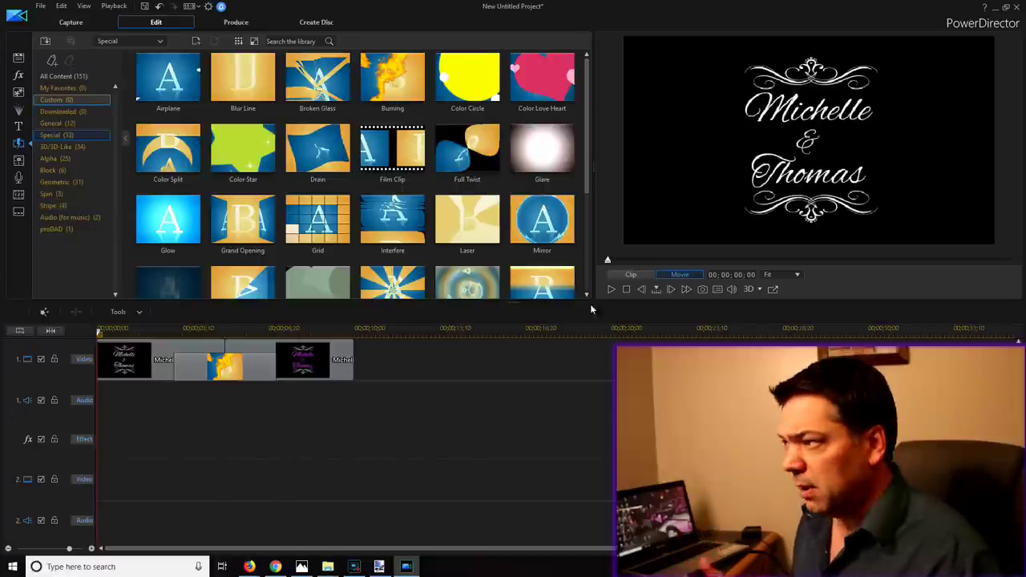
{"action": "left_click", "coordinate": [611, 289]}
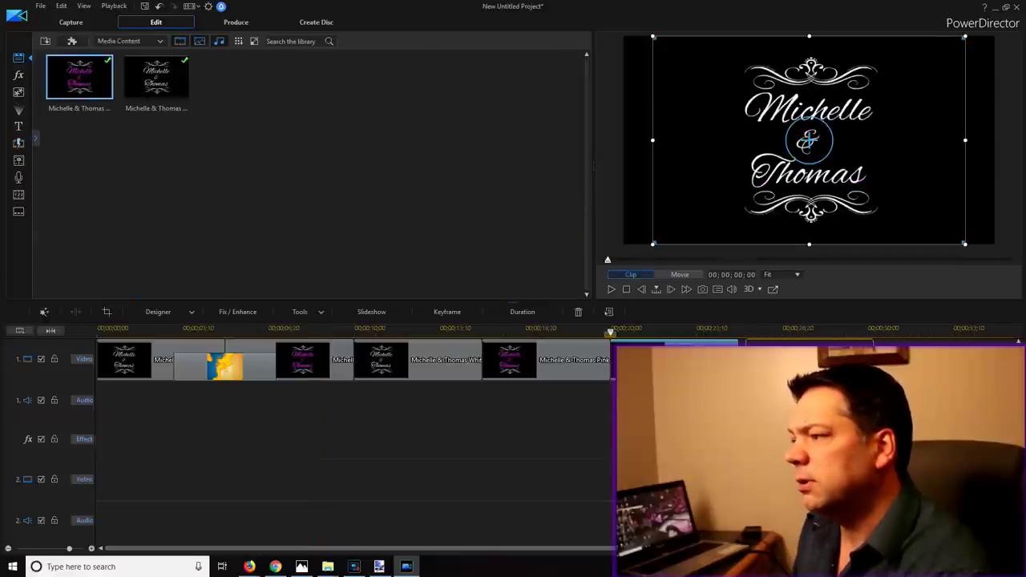
Append another pink monogram clip followed by another white one to the end of video track 1.
{"action": "left_click_drag", "start_coordinate": [721, 360], "coordinate": [738, 359]}
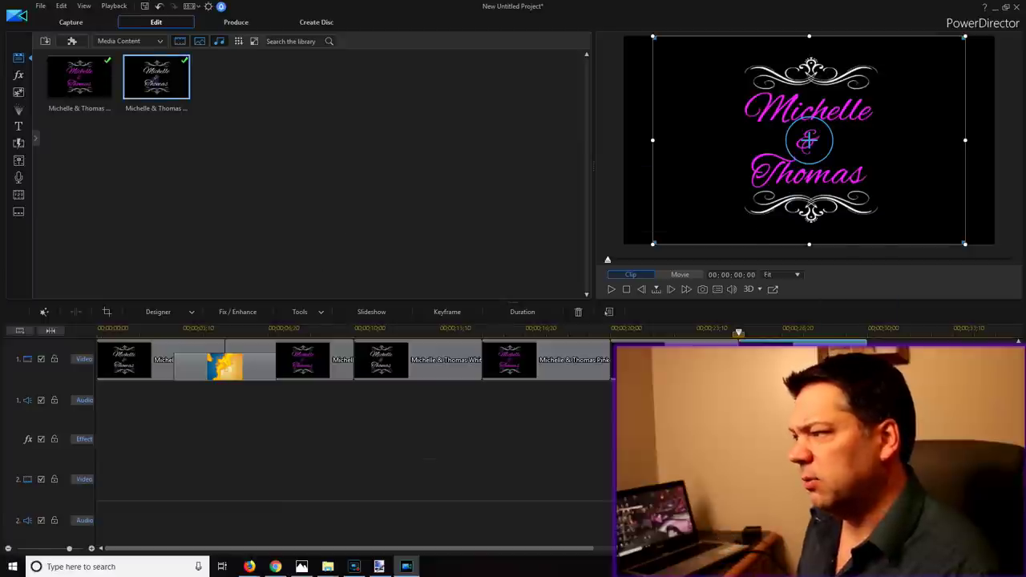
{"action": "left_click", "coordinate": [157, 76]}
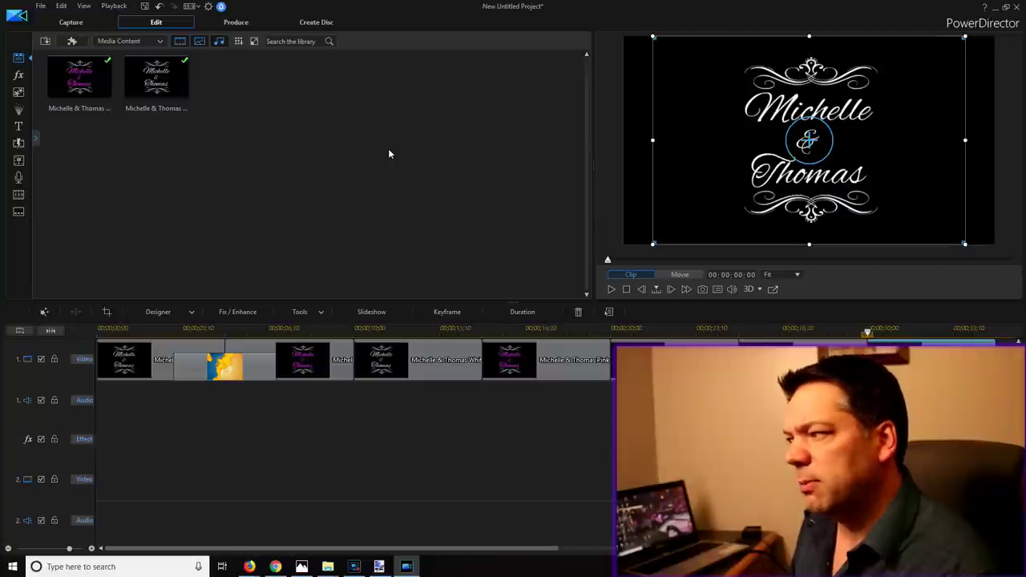
Browse the transition categories, add the Frozen transition from Alpha between the first pink clip and the following white clip, and preview it.
{"action": "left_click", "coordinate": [18, 144]}
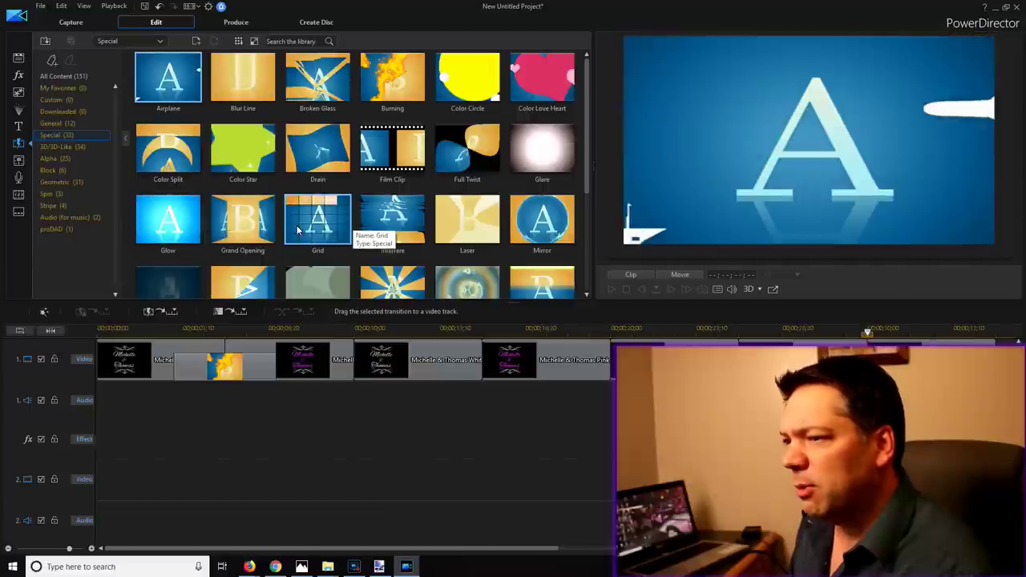
{"action": "scroll", "coordinate": [377, 232], "scroll_direction": "down", "scroll_amount": 3}
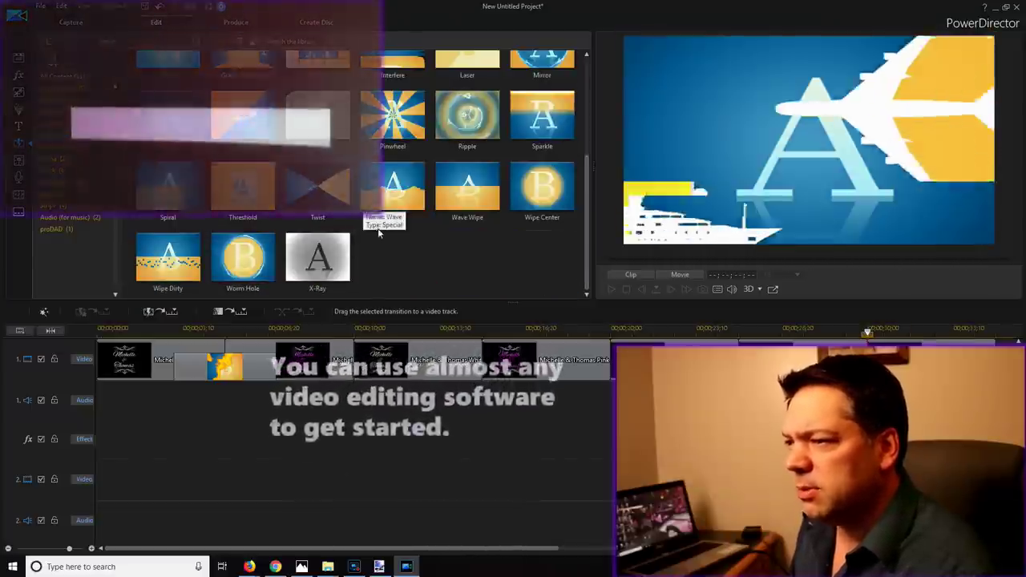
{"action": "scroll", "coordinate": [380, 233], "scroll_direction": "up", "scroll_amount": 3}
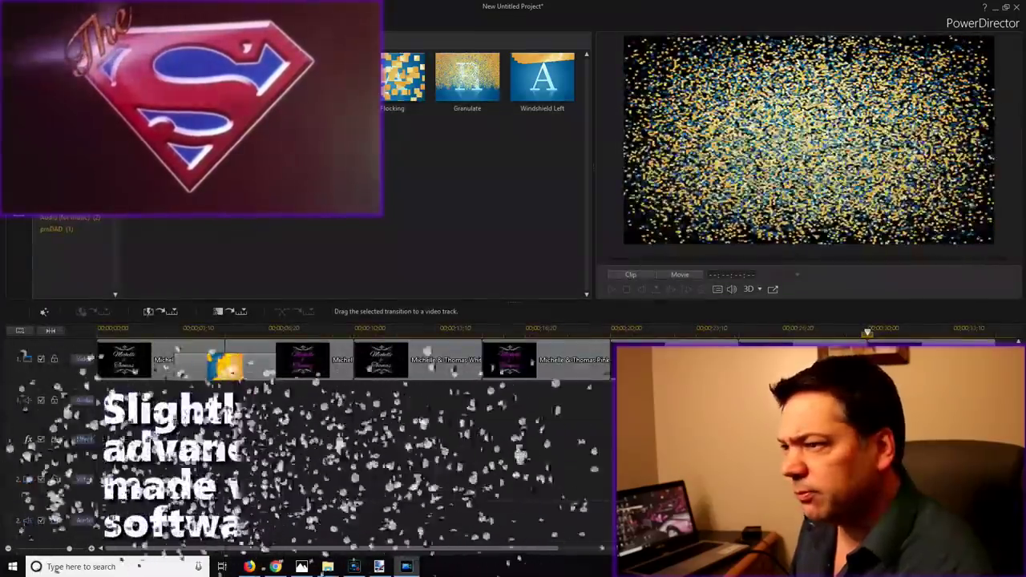
{"action": "scroll", "coordinate": [361, 169], "scroll_direction": "up", "scroll_amount": 5}
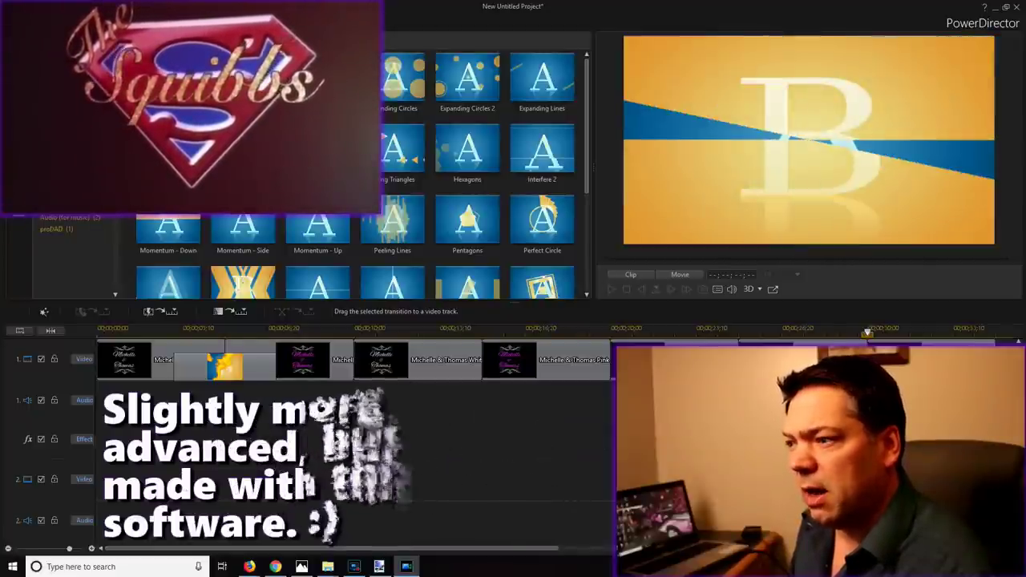
{"action": "scroll", "coordinate": [481, 160], "scroll_direction": "down", "scroll_amount": 5}
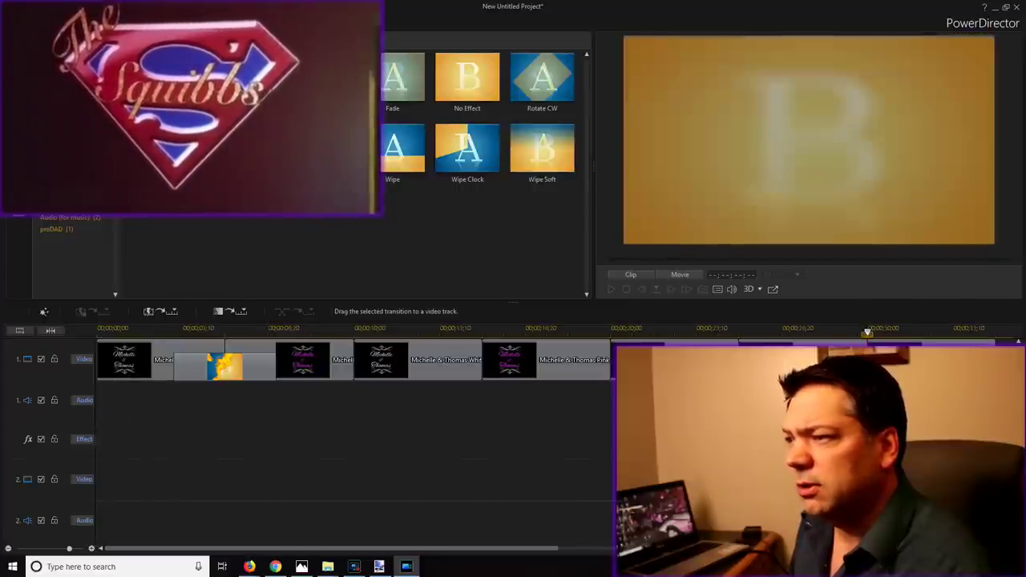
{"action": "scroll", "coordinate": [393, 226], "scroll_direction": "up", "scroll_amount": 5}
{"action": "left_click_drag", "start_coordinate": [393, 226], "coordinate": [329, 360]}
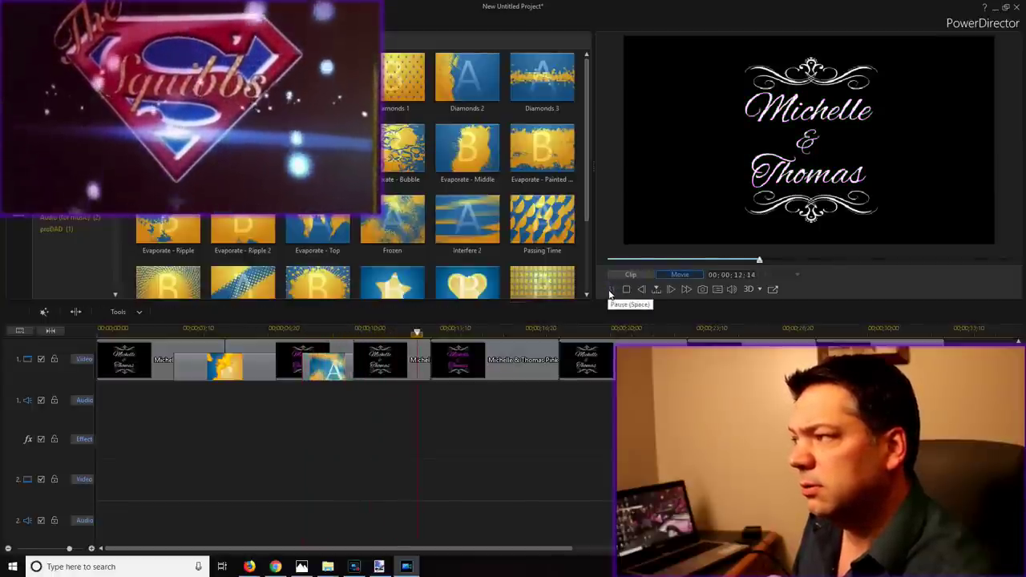
{"action": "left_click", "coordinate": [611, 289]}
Fill the remaining clip junctions with Alpha transitions, including Evaporate - Middle, Diamonds 3 and Crystalize, and play back the timeline.
{"action": "left_click_drag", "start_coordinate": [361, 278], "coordinate": [450, 375]}
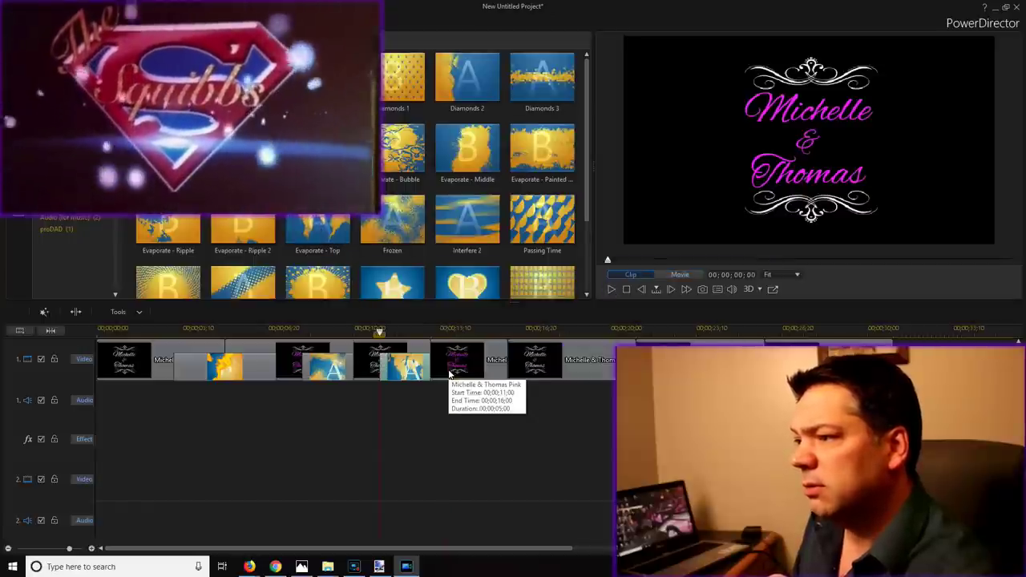
{"action": "left_click", "coordinate": [467, 148]}
{"action": "left_click_drag", "start_coordinate": [519, 355], "coordinate": [561, 366]}
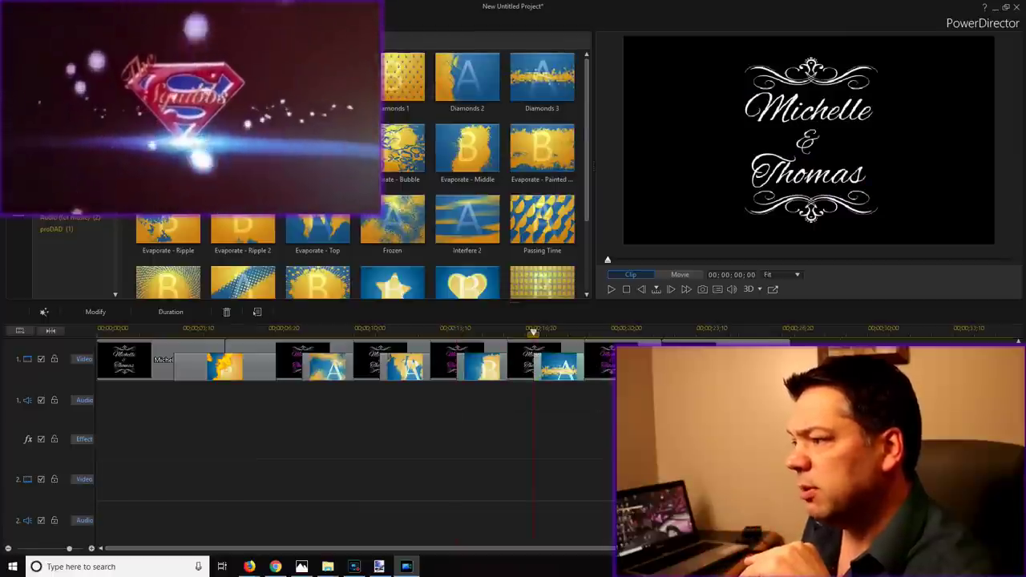
{"action": "left_click", "coordinate": [610, 328]}
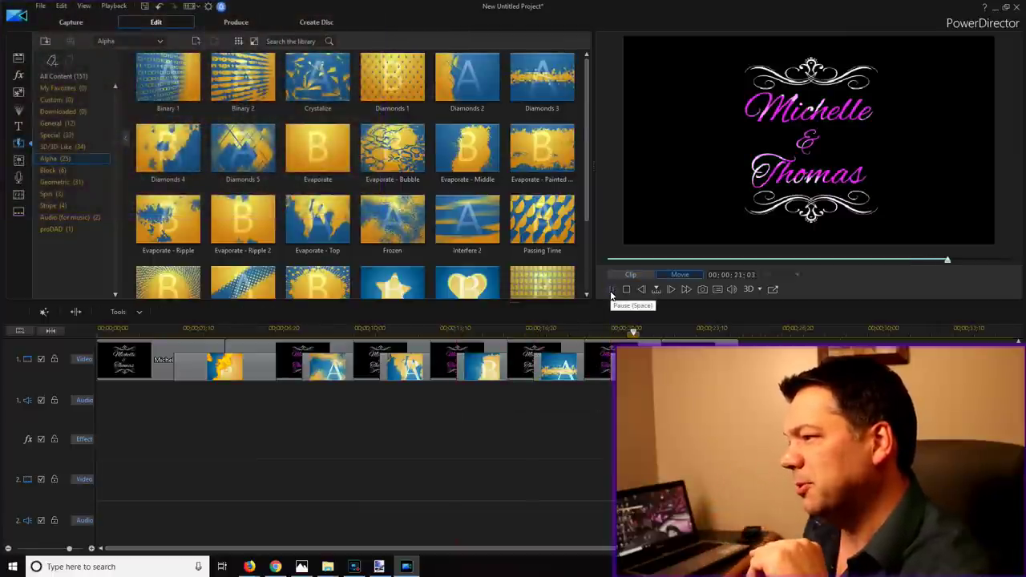
{"action": "left_click", "coordinate": [611, 292]}
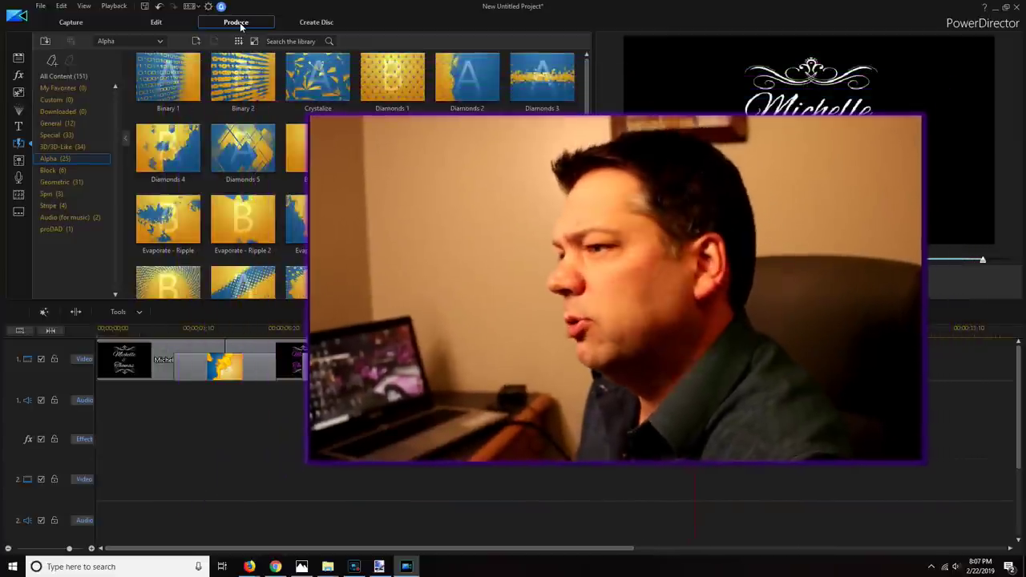
Produce the movie as an H.264 AVC MP4 at 1920 x 1080/30p (16 Mbps), saved as YouTube Demo Monogram.
{"action": "left_click", "coordinate": [245, 24]}
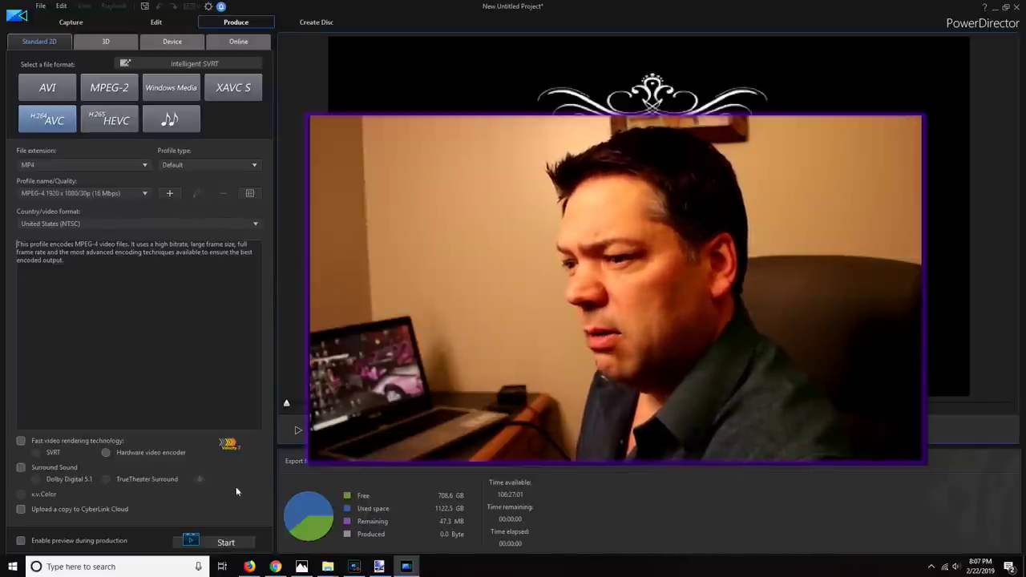
{"action": "left_click", "coordinate": [530, 466]}
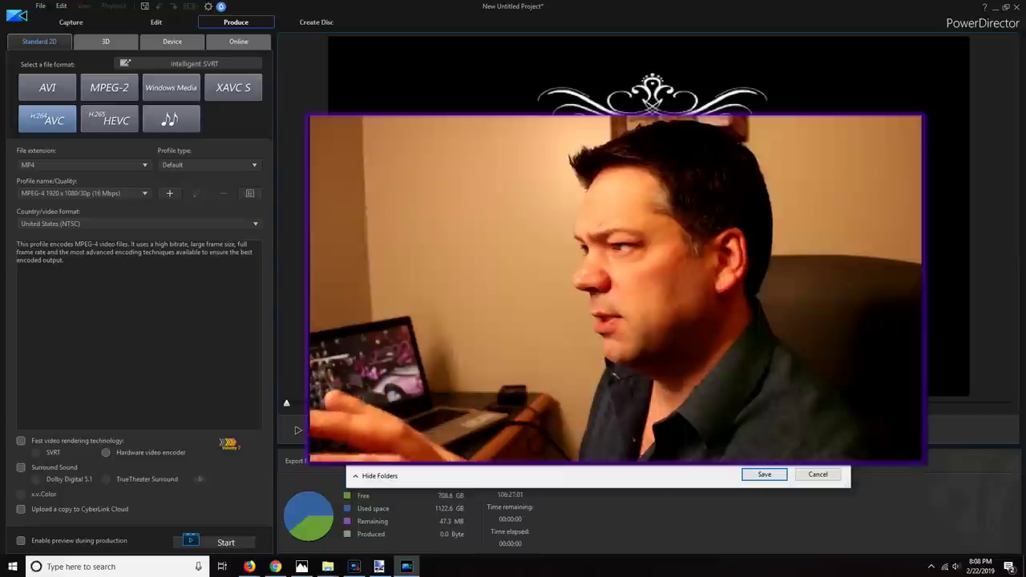
{"action": "left_click", "coordinate": [777, 476]}
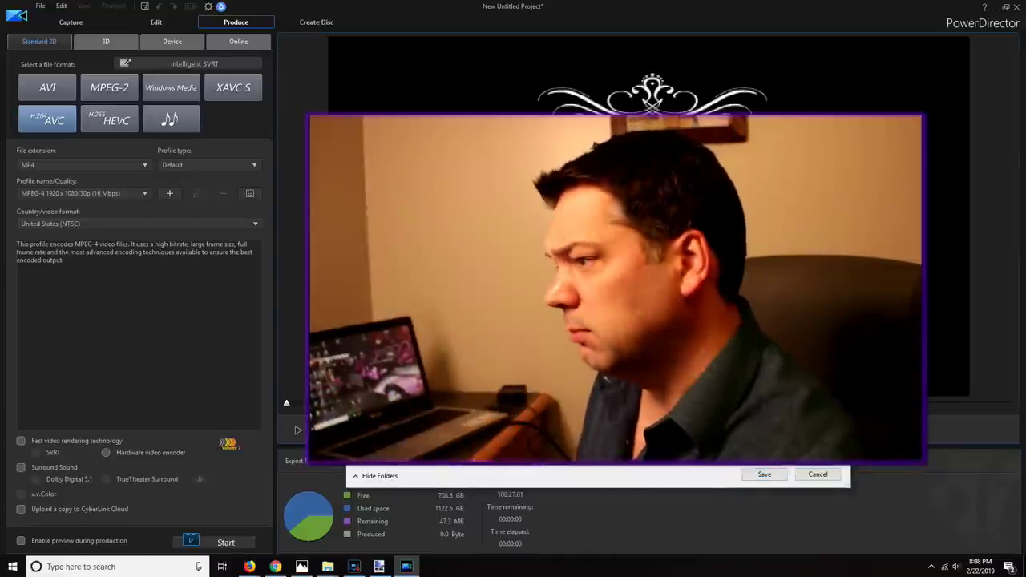
{"action": "left_click", "coordinate": [242, 542]}
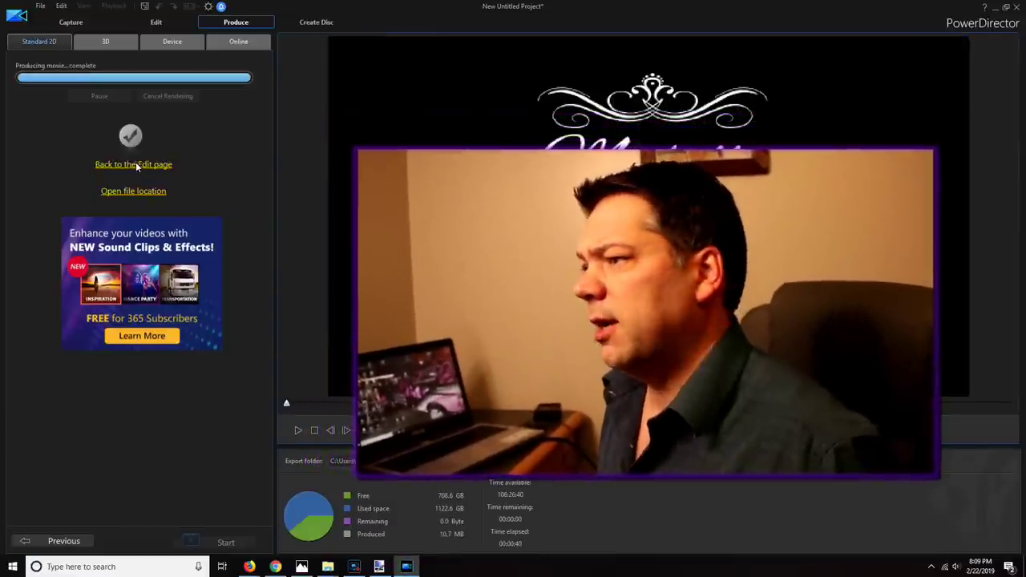
Return to editing and play the produced YouTube Demo Monogram.mp4 in a maximized preview window.
{"action": "left_click", "coordinate": [134, 164]}
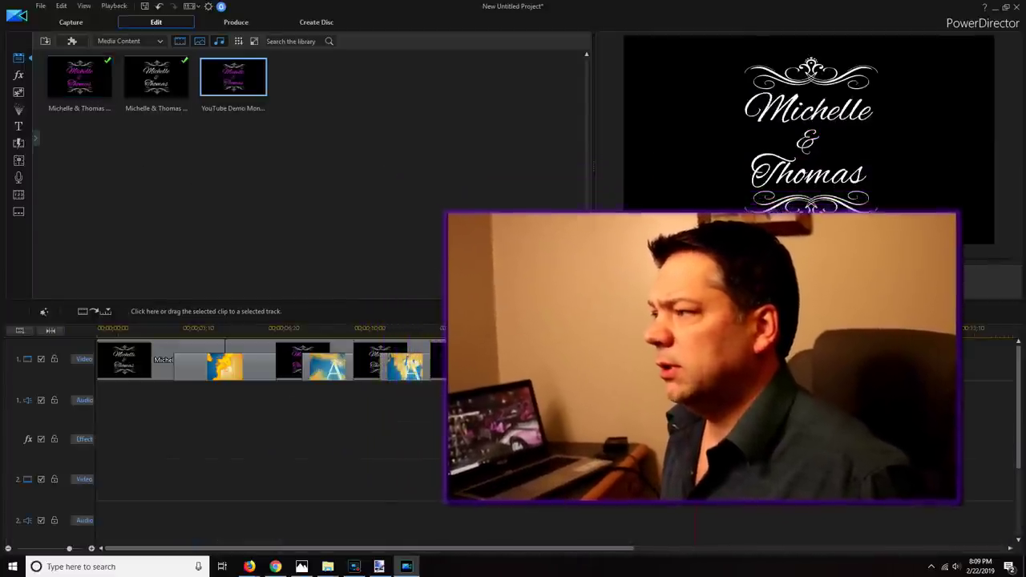
{"action": "double_click", "coordinate": [233, 76]}
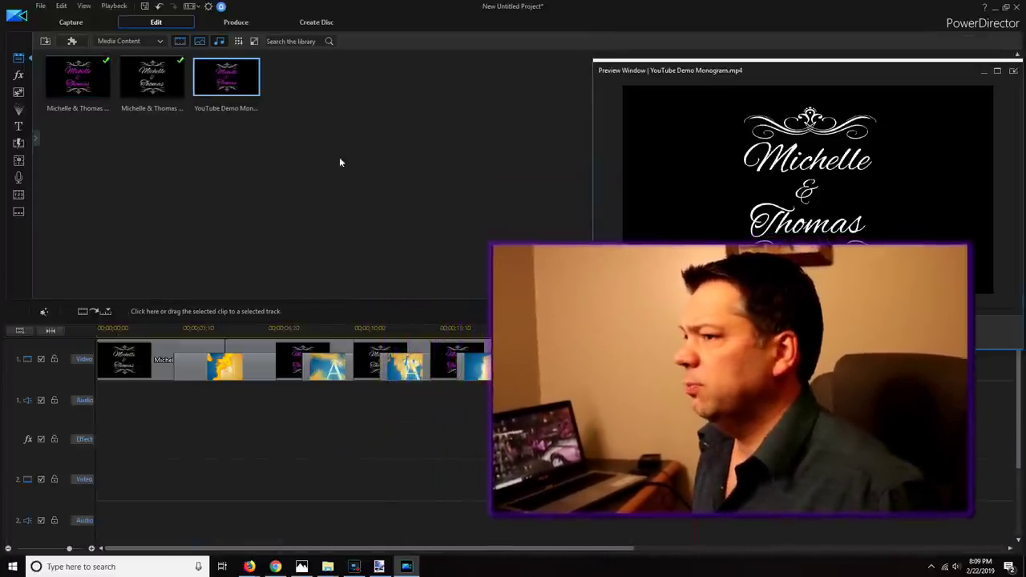
{"action": "left_click", "coordinate": [997, 74]}
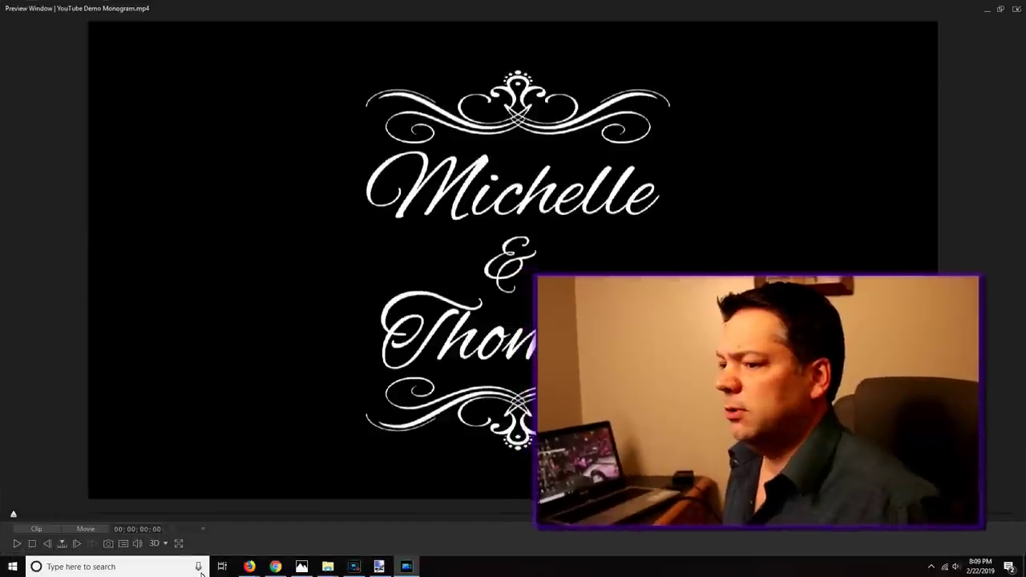
{"action": "left_click", "coordinate": [16, 543]}
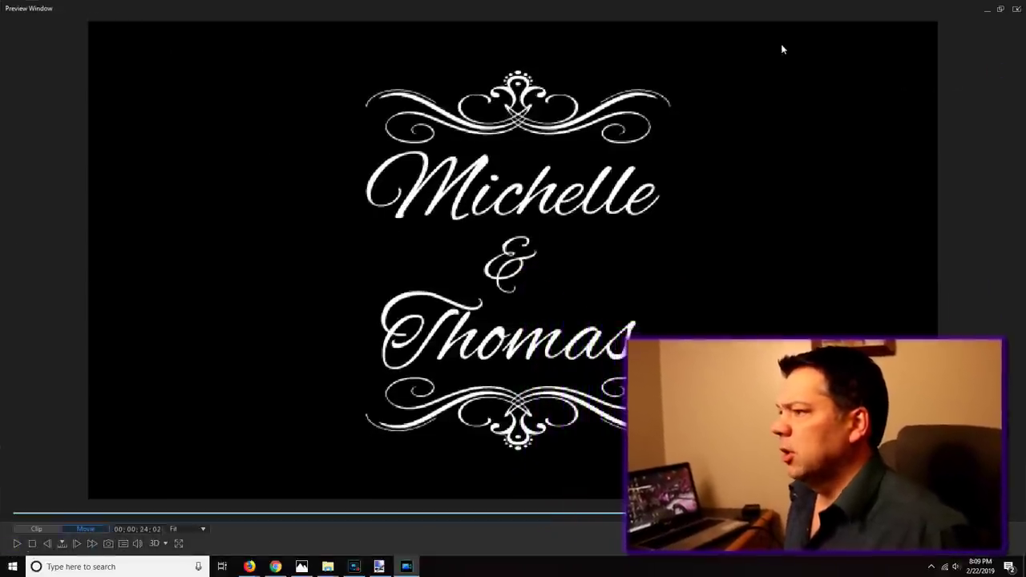
{"action": "left_click", "coordinate": [1015, 8]}
Show the white monogram PNG from the media library in the undocked preview window.
{"action": "left_click", "coordinate": [154, 86]}
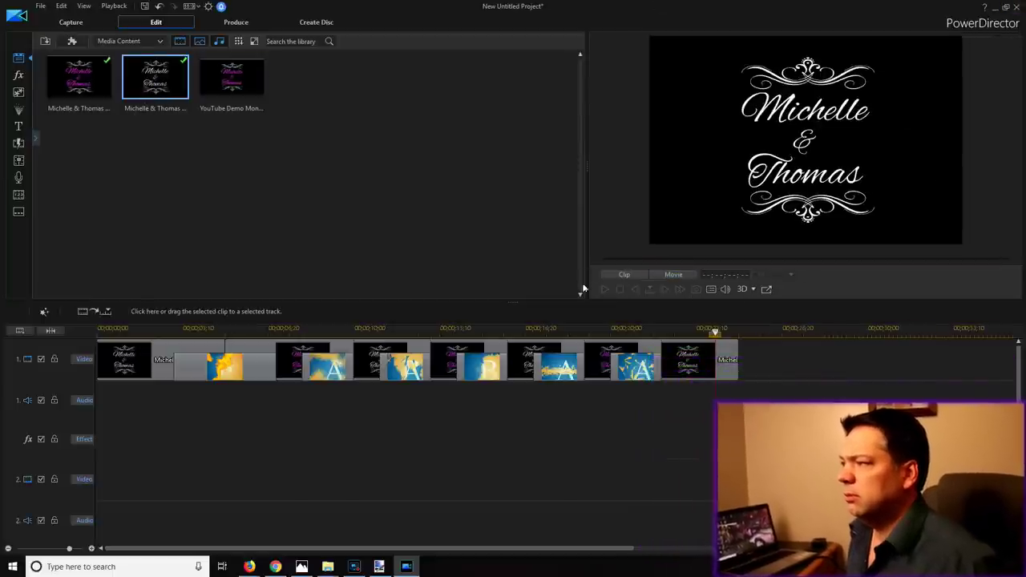
{"action": "left_click", "coordinate": [765, 291]}
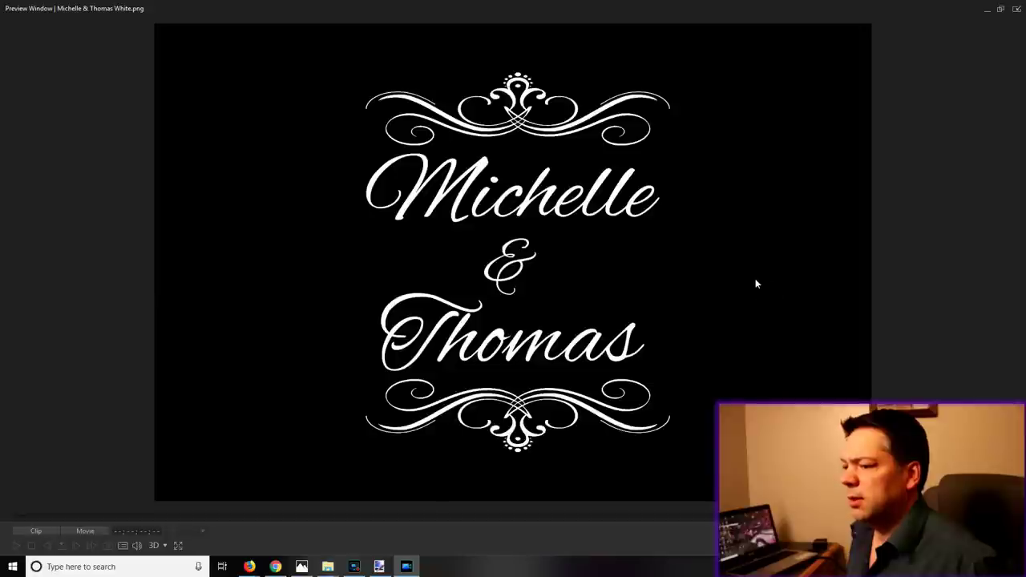